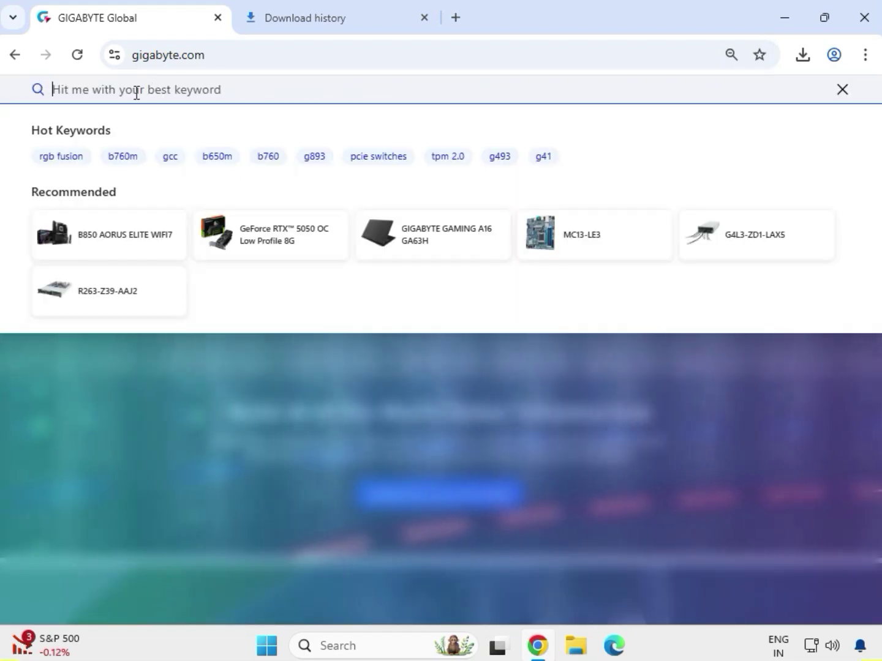
Search the GIGABYTE site for "a520i ac", filter to products and open the A520I AC (rev. 1.x) page
text(a5)
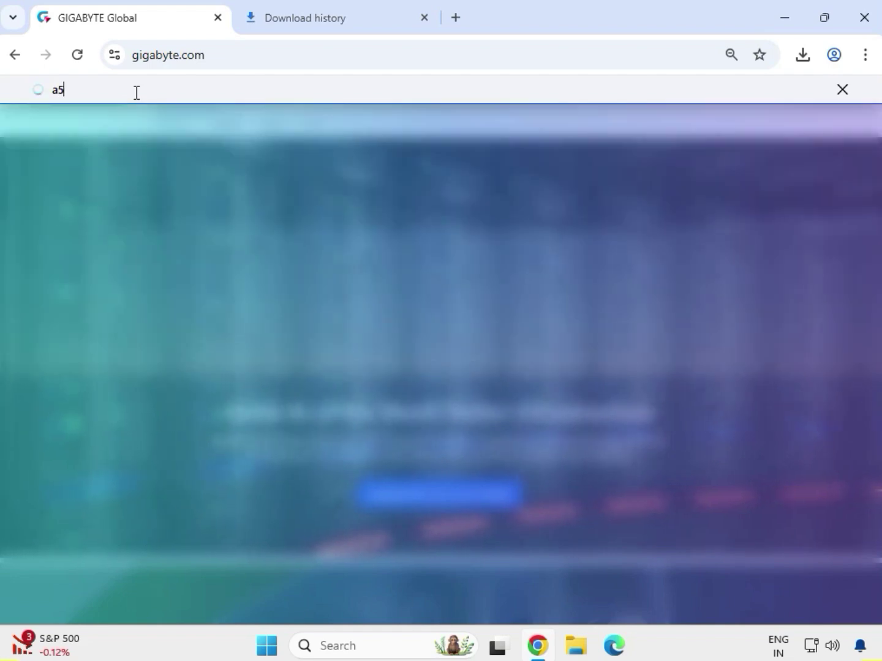
text(20i ac)
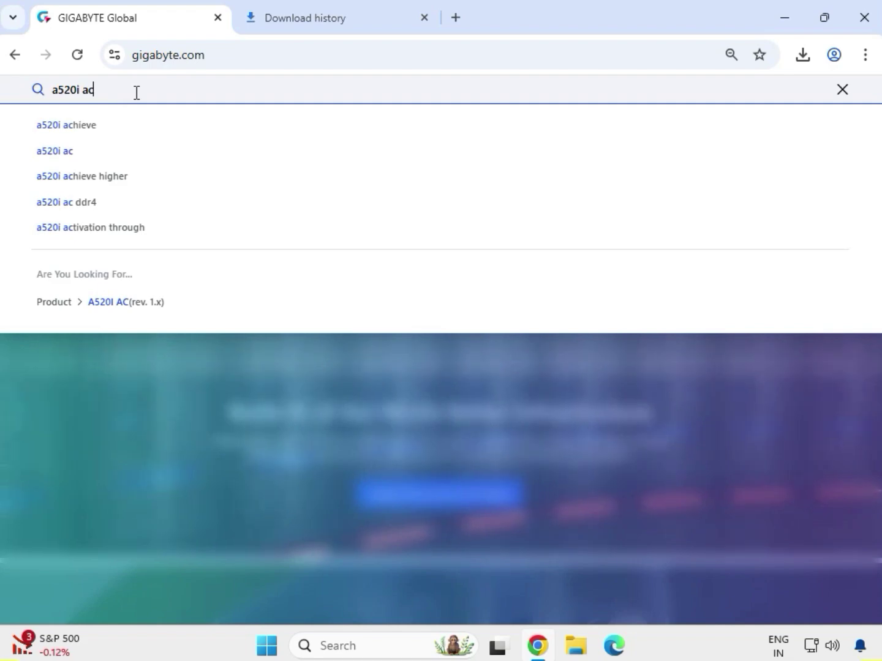
key(Return)
key(Caps_Lock)
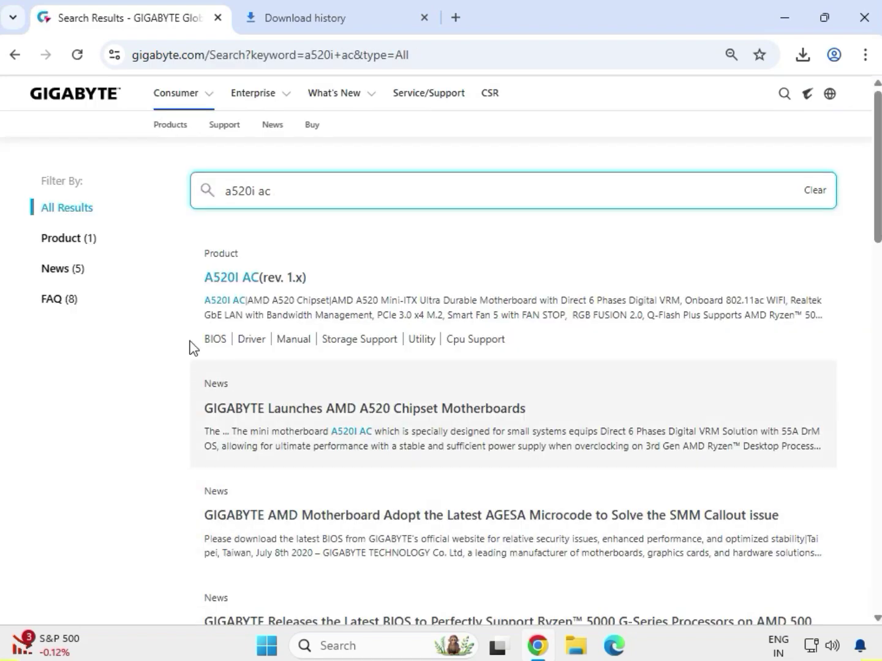
click(76, 239)
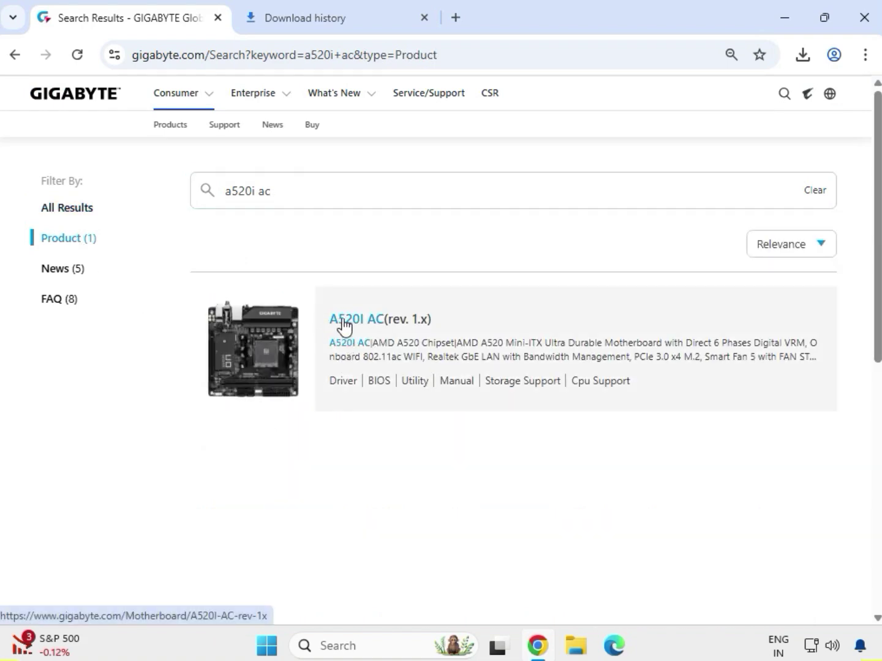
click(346, 326)
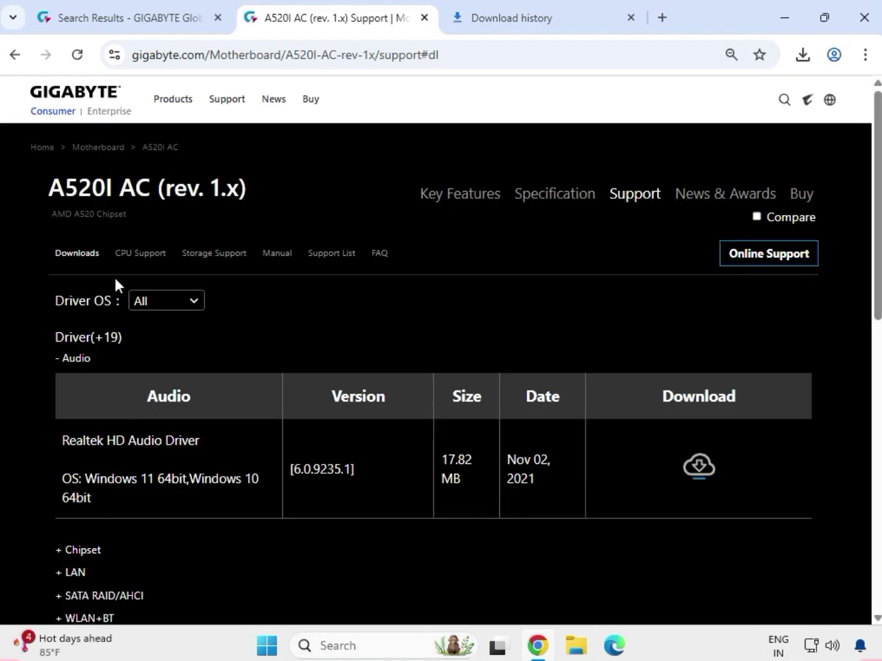
Filter the A520I AC driver downloads to Windows 11 64bit
click(165, 303)
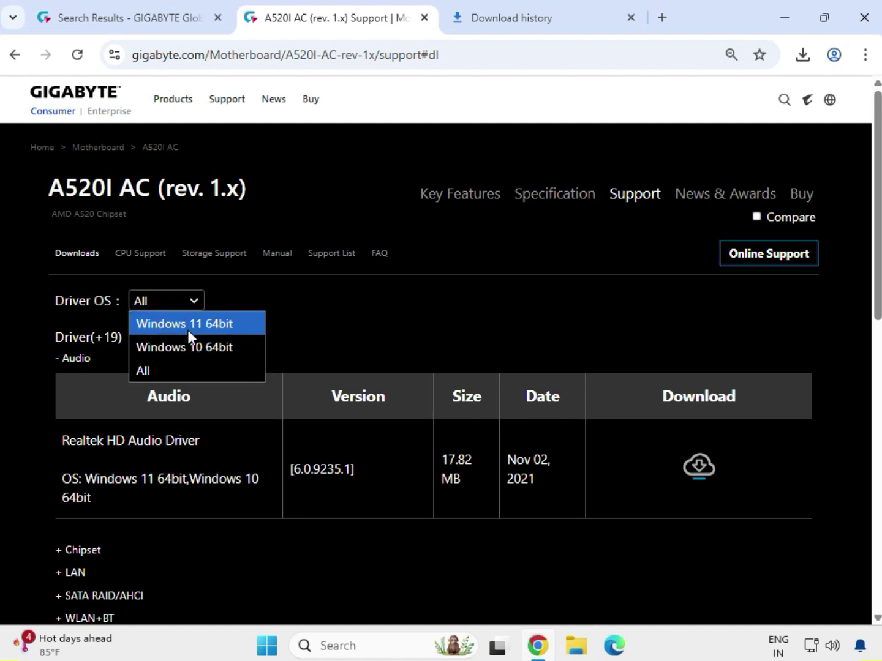
click(188, 329)
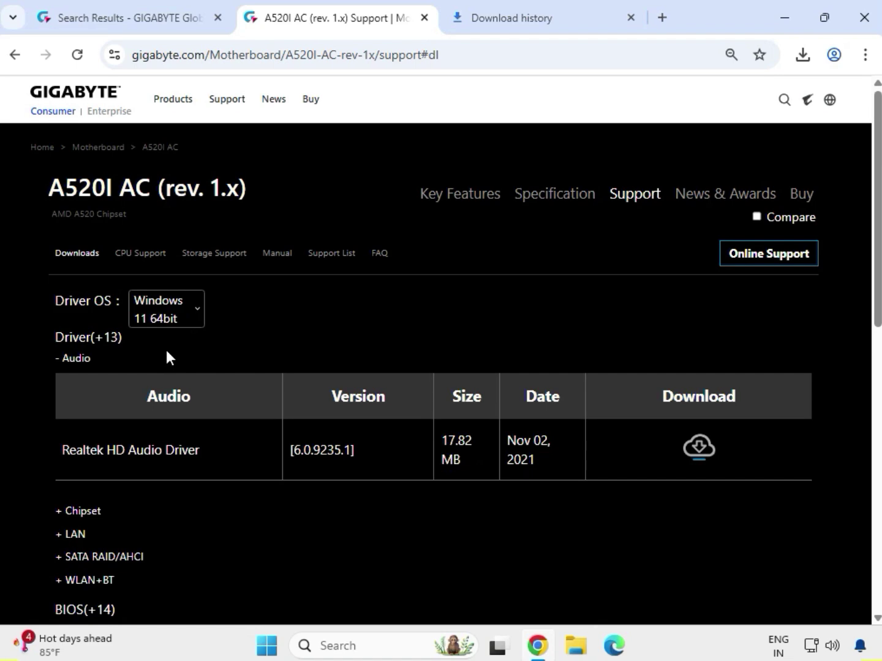
scroll(166, 349, down, 1)
scroll(117, 492, up, 1)
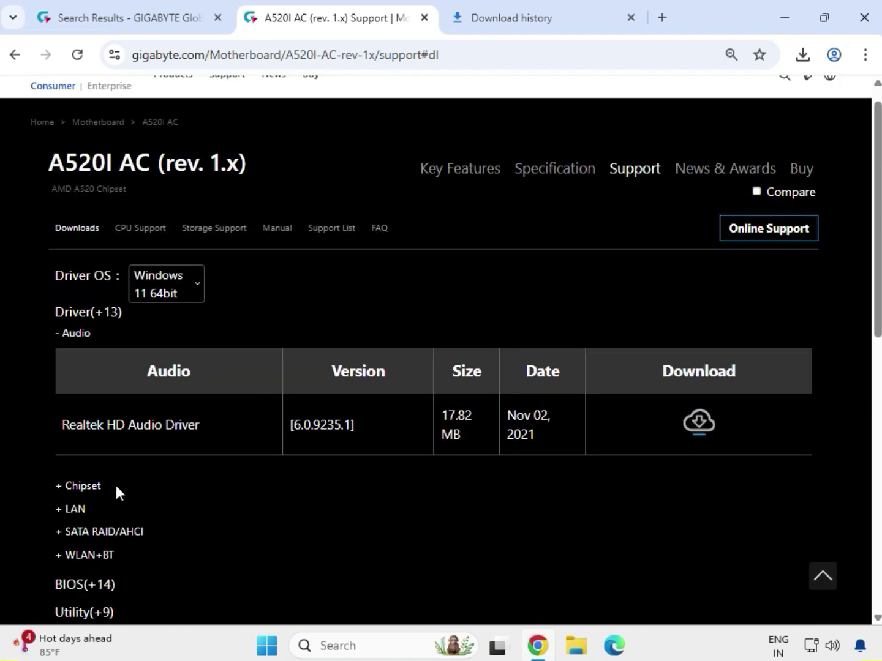
Download the Realtek HD Audio Driver version 6.0.9235.1 from the Audio section
drag(64, 357, 90, 361)
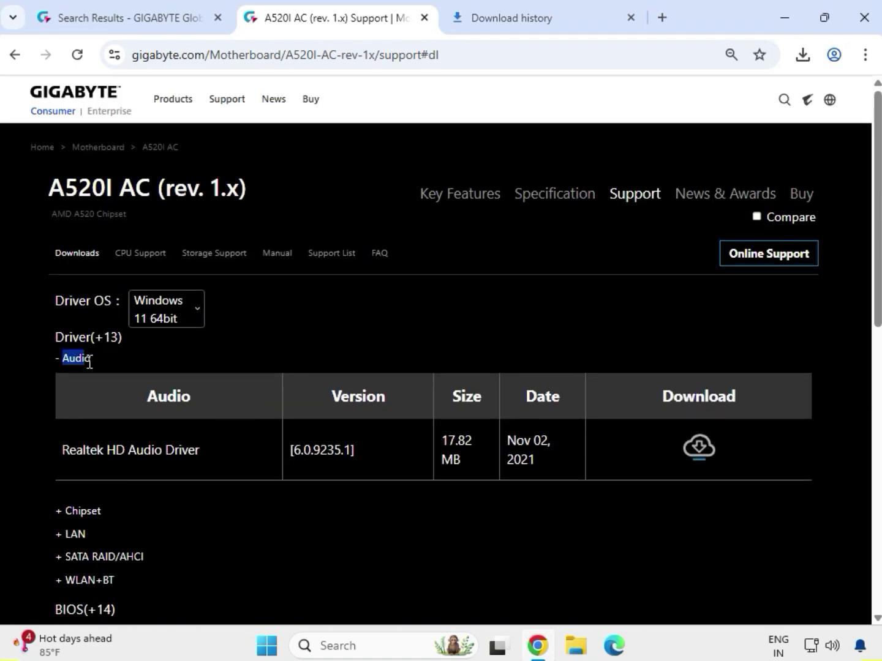
drag(63, 452, 247, 454)
drag(432, 448, 581, 454)
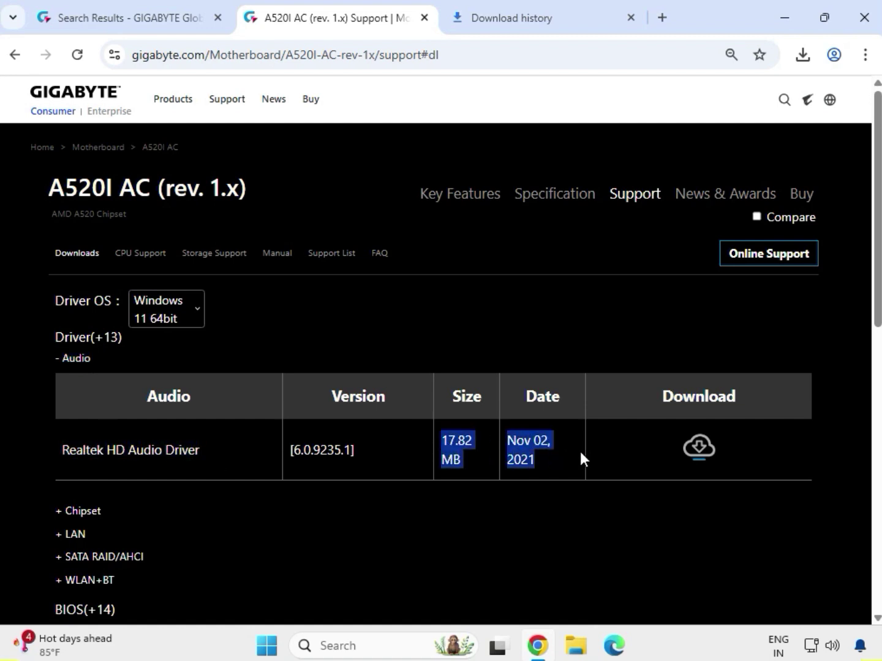
click(697, 448)
Expand the Chipset section and download the AMD Chipset Driver version 5.11.02.217
click(100, 512)
click(76, 510)
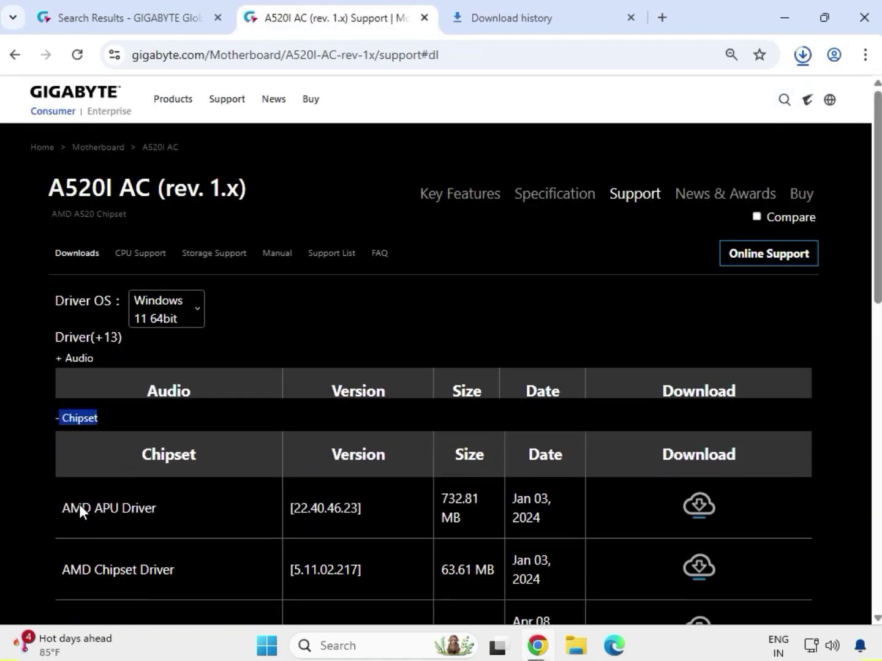
drag(60, 532, 177, 535)
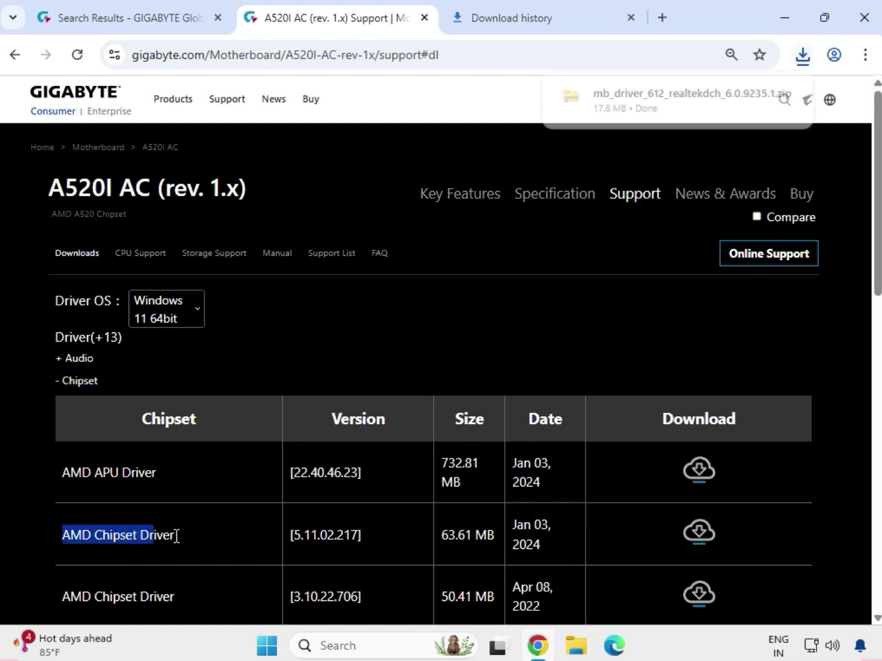
click(700, 534)
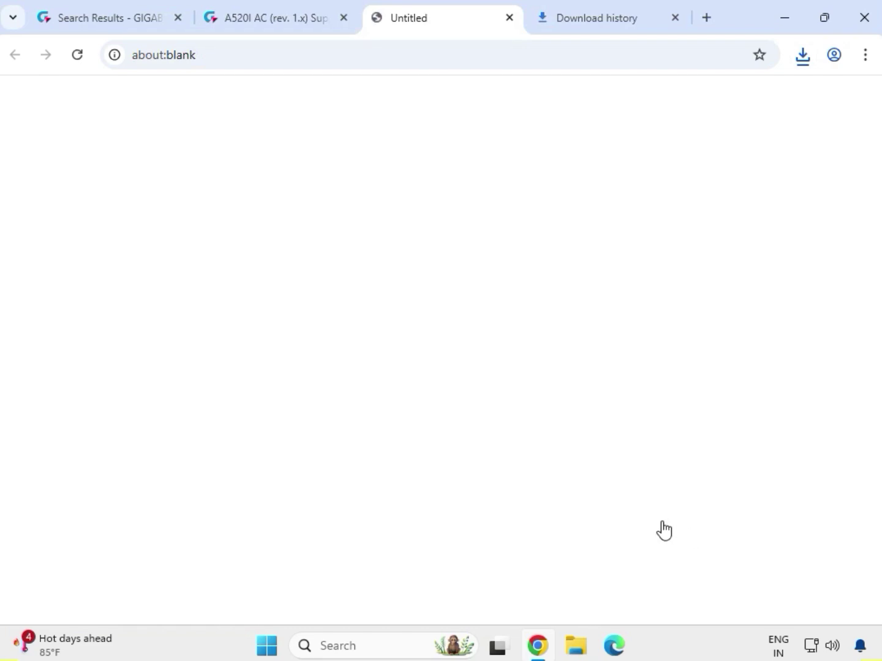
Expand the LAN section and try to download the Realtek LAN Driver version 11.16.1123.2023
scroll(350, 507, down, 4)
scroll(315, 509, down, 1)
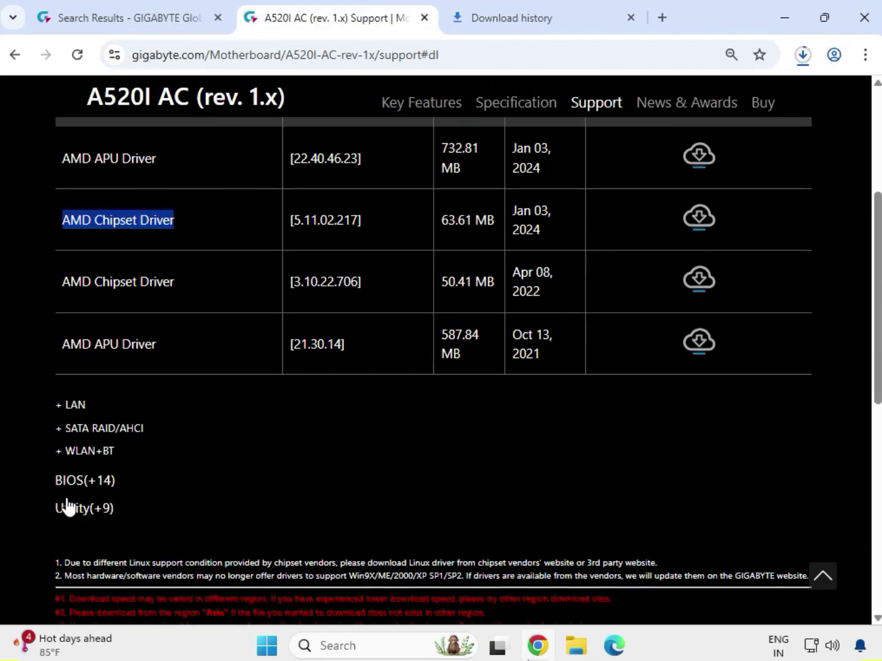
click(80, 402)
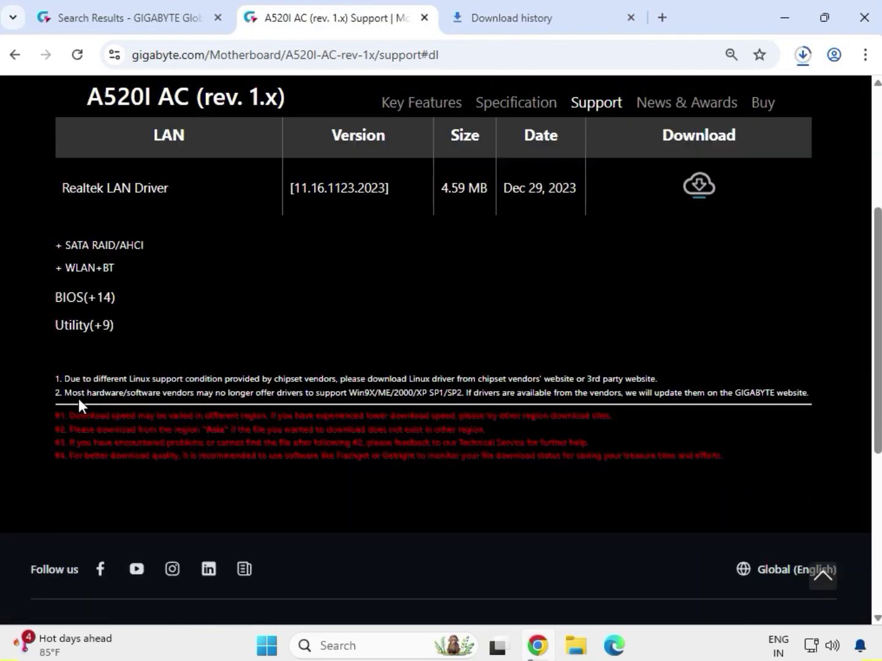
scroll(108, 334, up, 2)
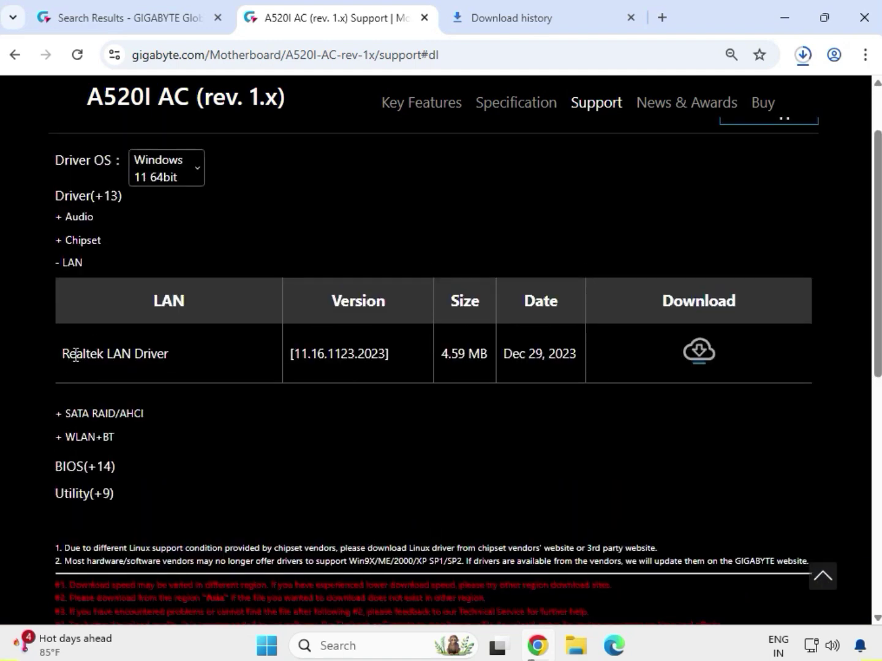
drag(75, 355, 604, 368)
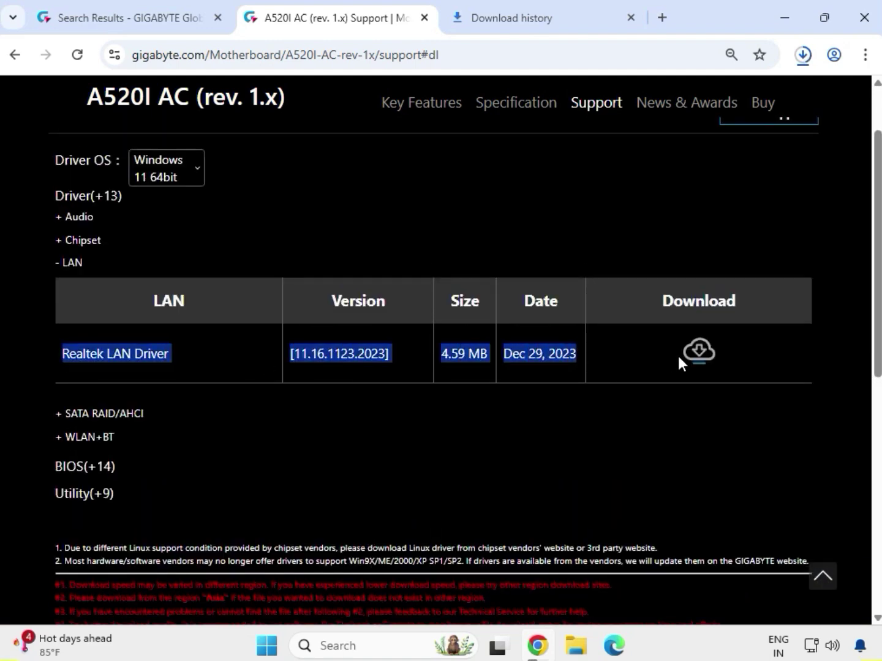
drag(679, 357, 752, 356)
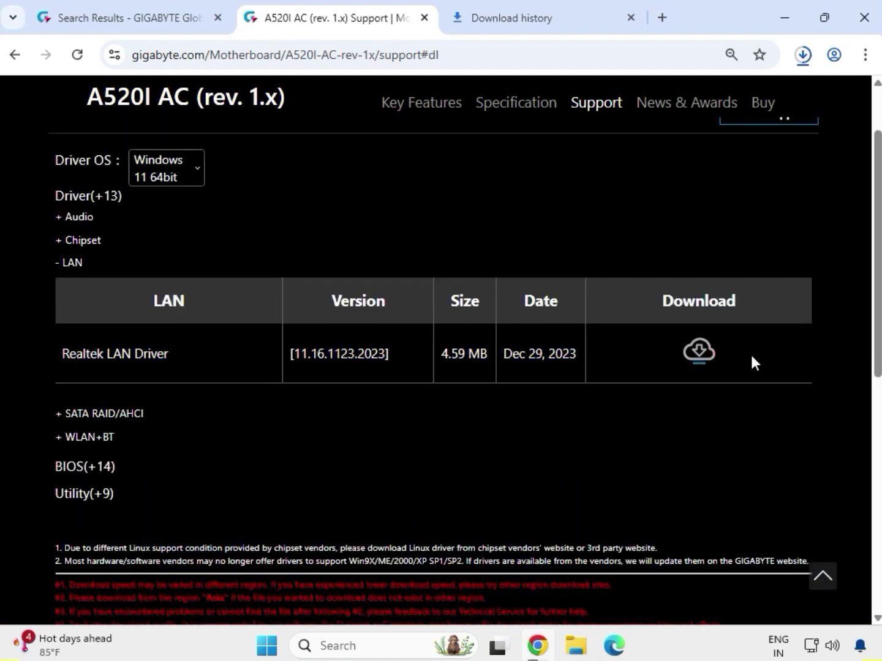
click(701, 360)
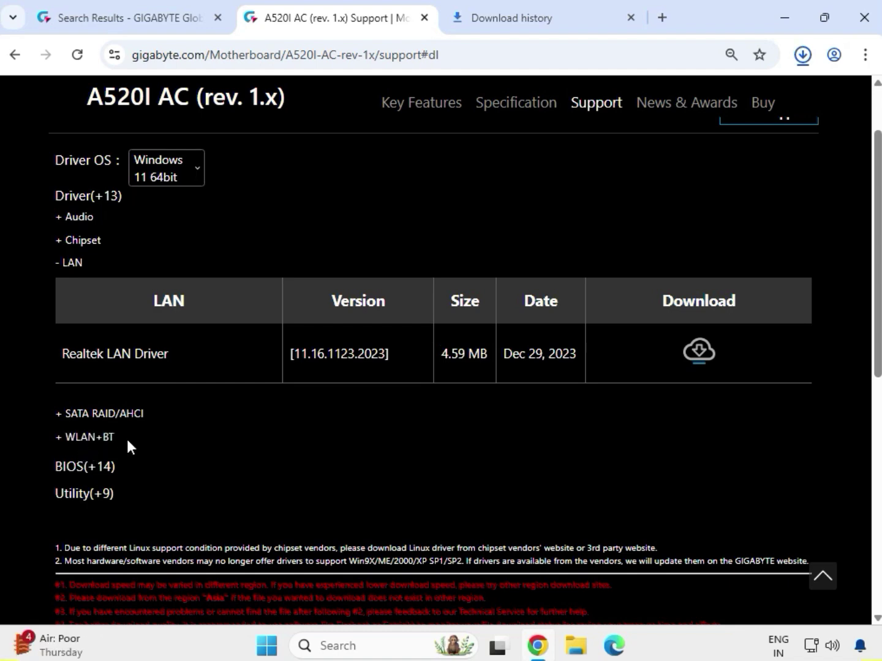
Expand the WLAN+BT section and download the Realtek WIFI Driver 2024.10.138.3 and the Realtek BT driver 1.9.1051.3007
drag(126, 437, 63, 438)
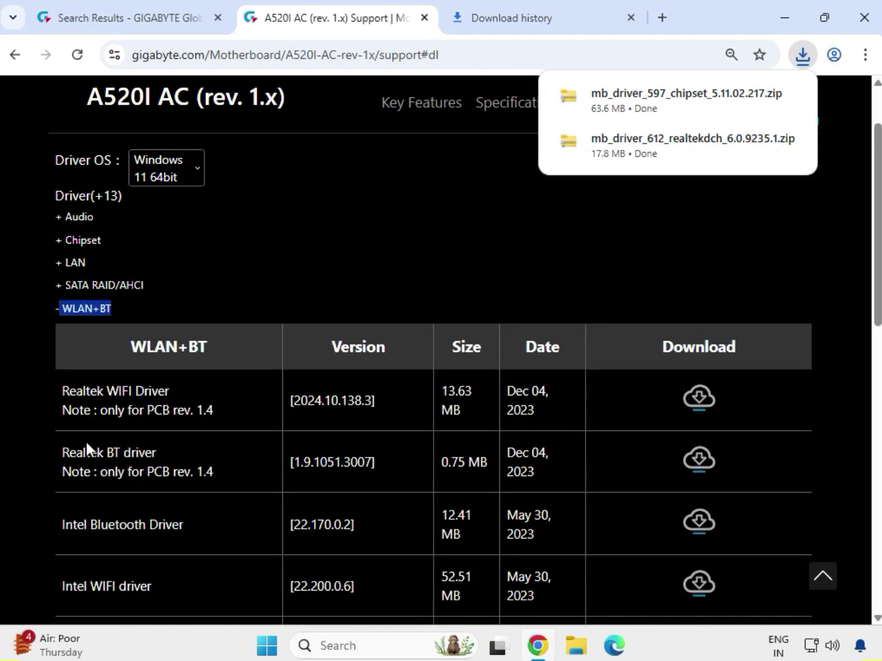
drag(108, 394, 179, 395)
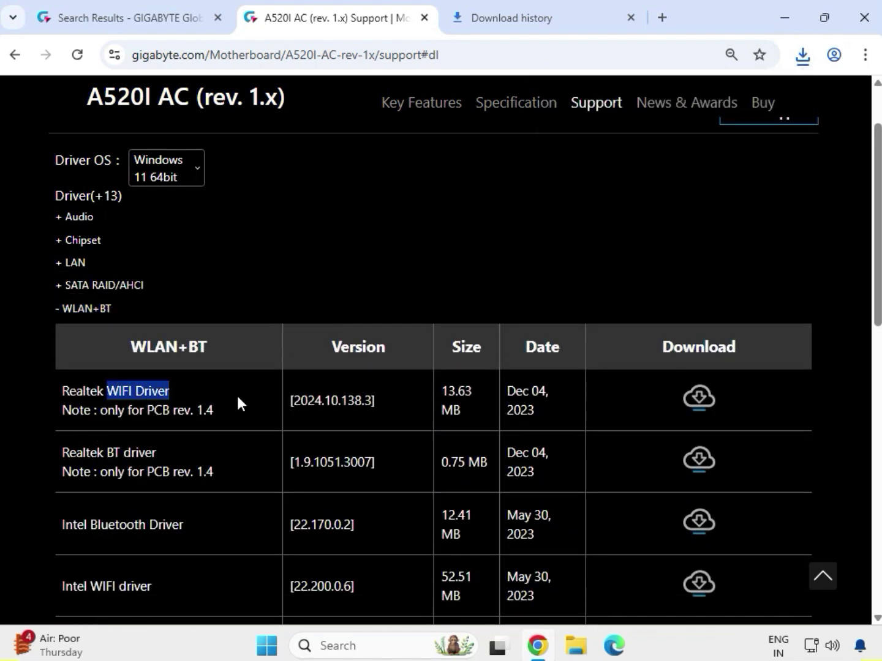
double_click(698, 399)
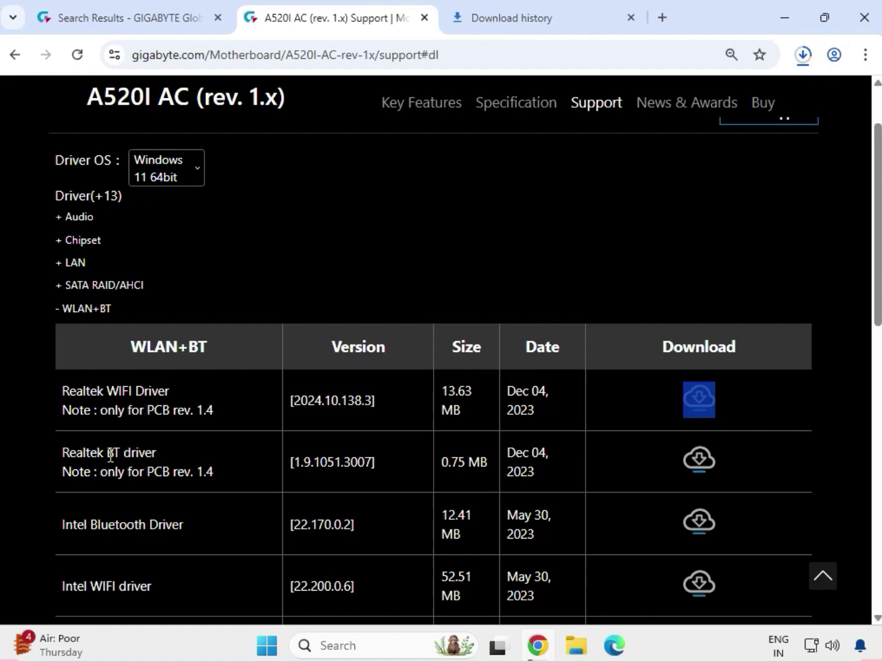
drag(110, 455, 158, 453)
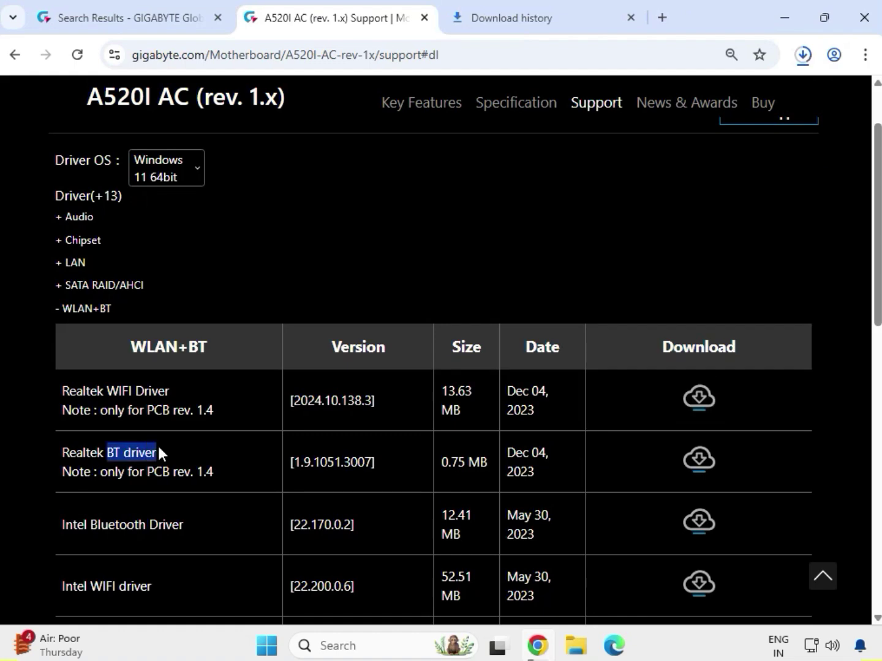
double_click(698, 460)
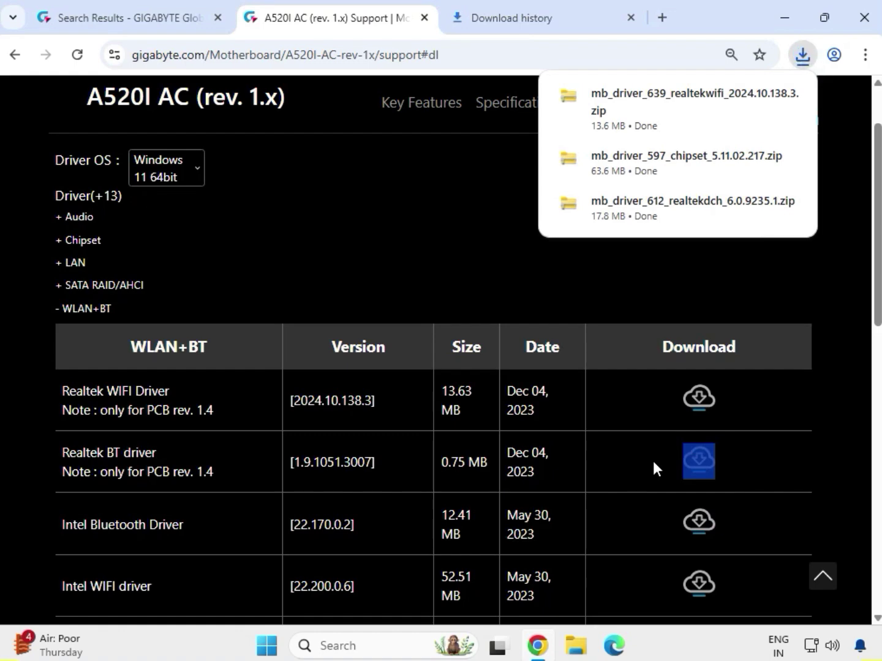
Show the downloaded Realtek BT driver archive in its folder and select all driver archives in Downloads
click(802, 59)
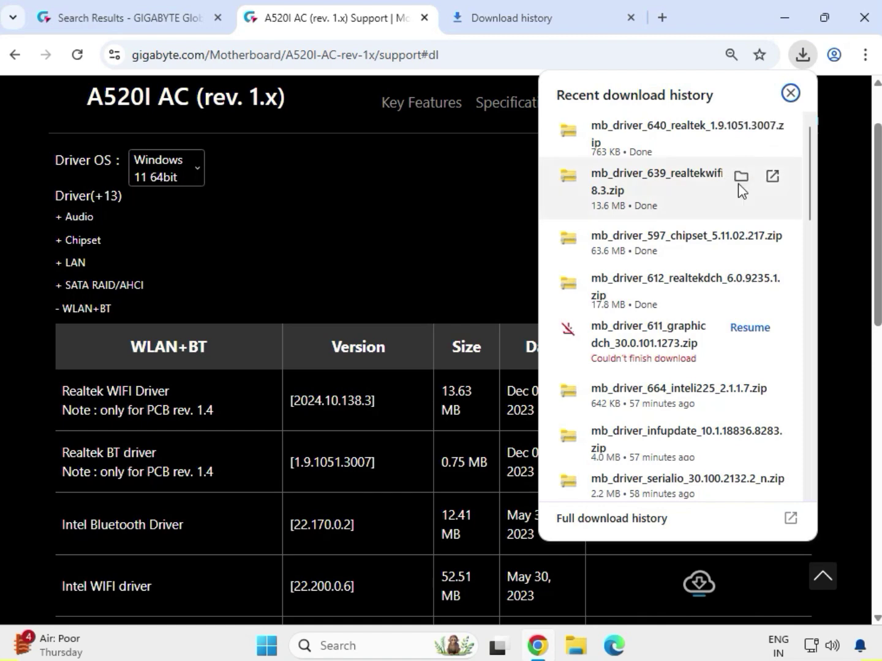
click(739, 135)
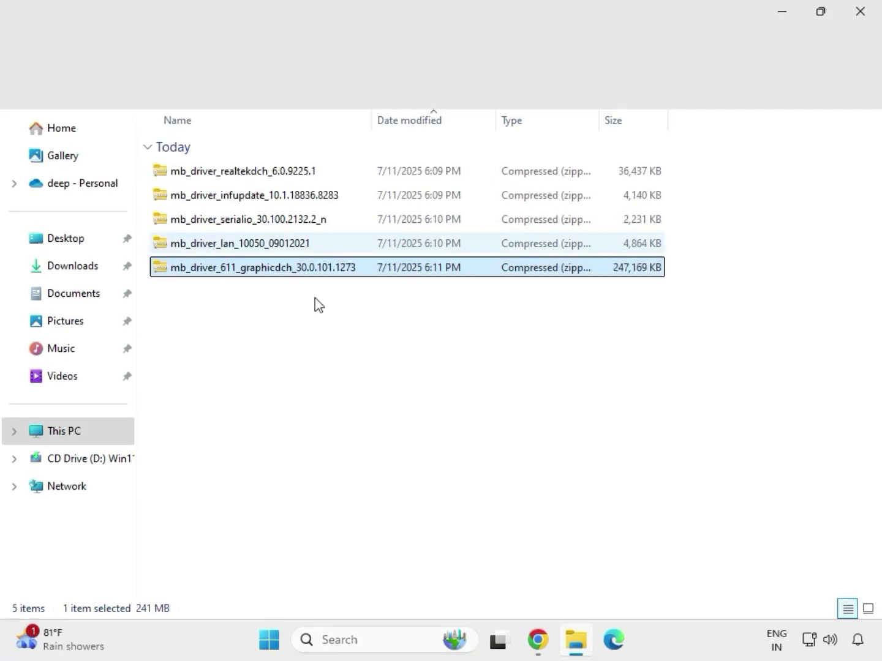
drag(315, 295, 272, 163)
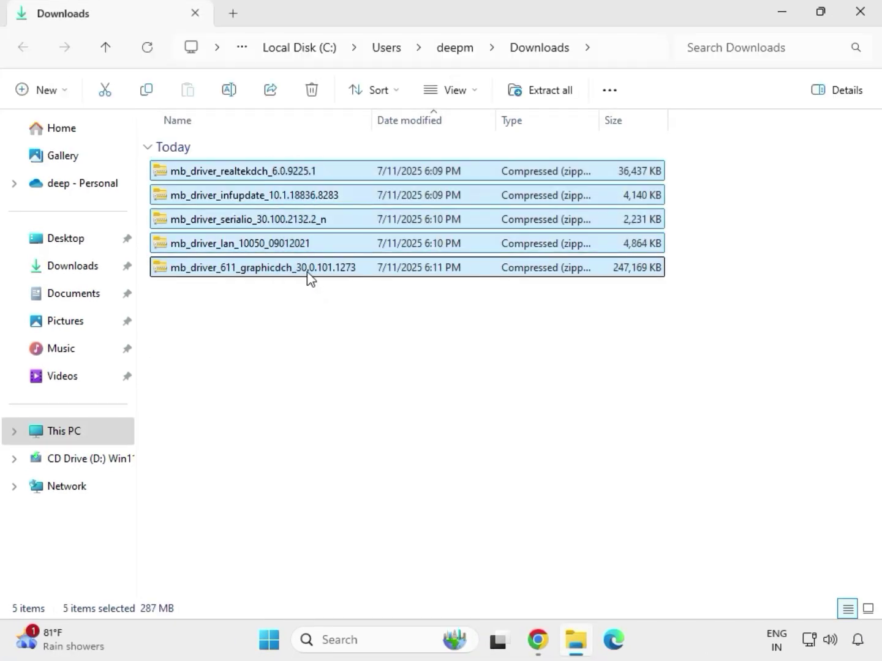
Extract the mb_driver_611_graphicdch_30.0.101.1273 archive to its default folder in Downloads and close the window of extracted files
click(307, 267)
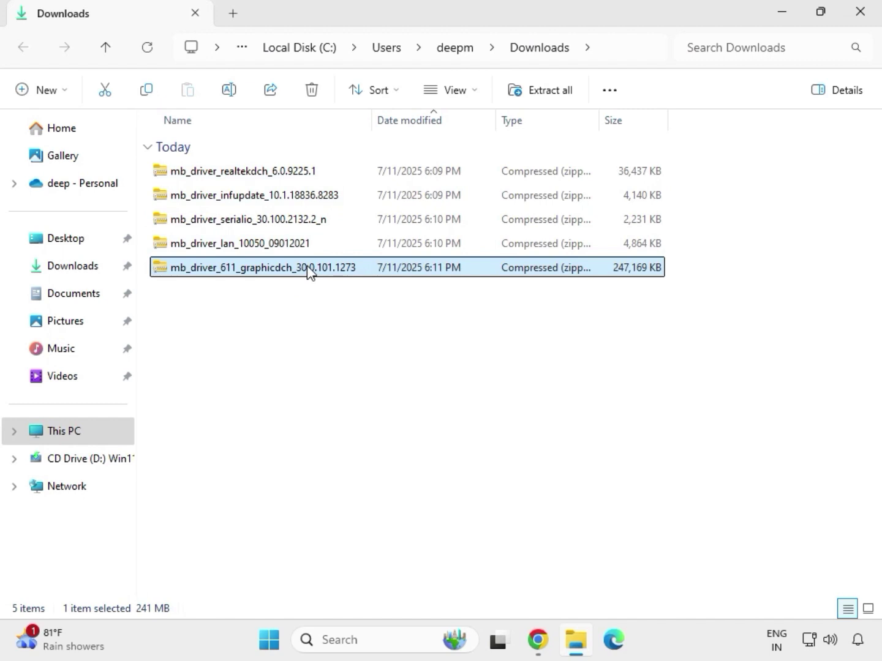
right_click(307, 269)
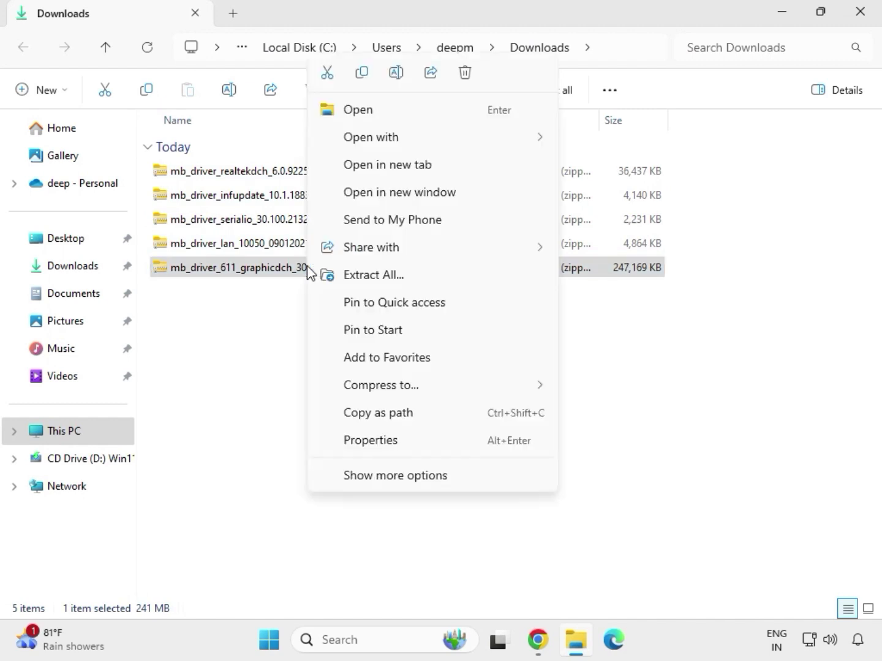
click(395, 480)
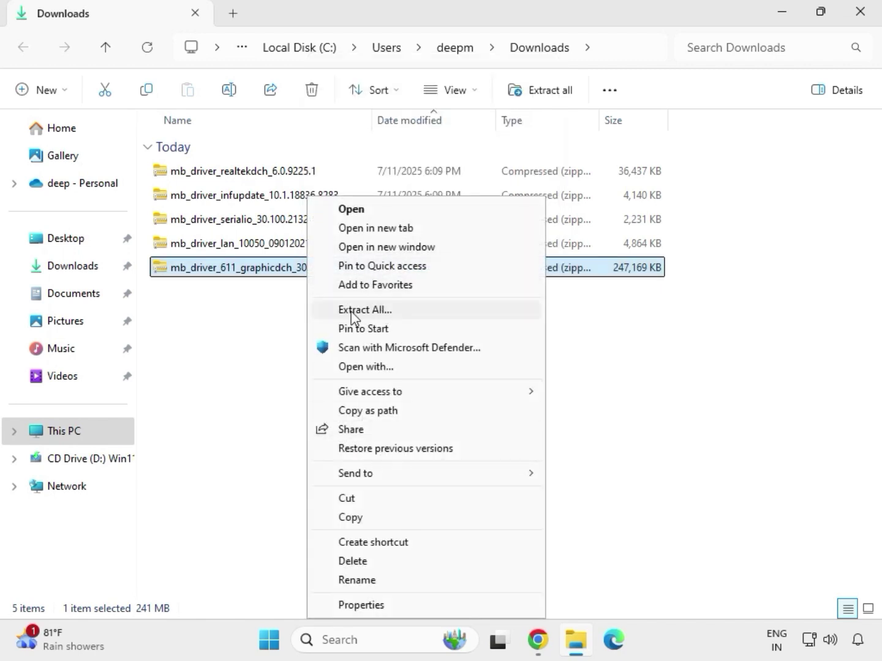
click(373, 311)
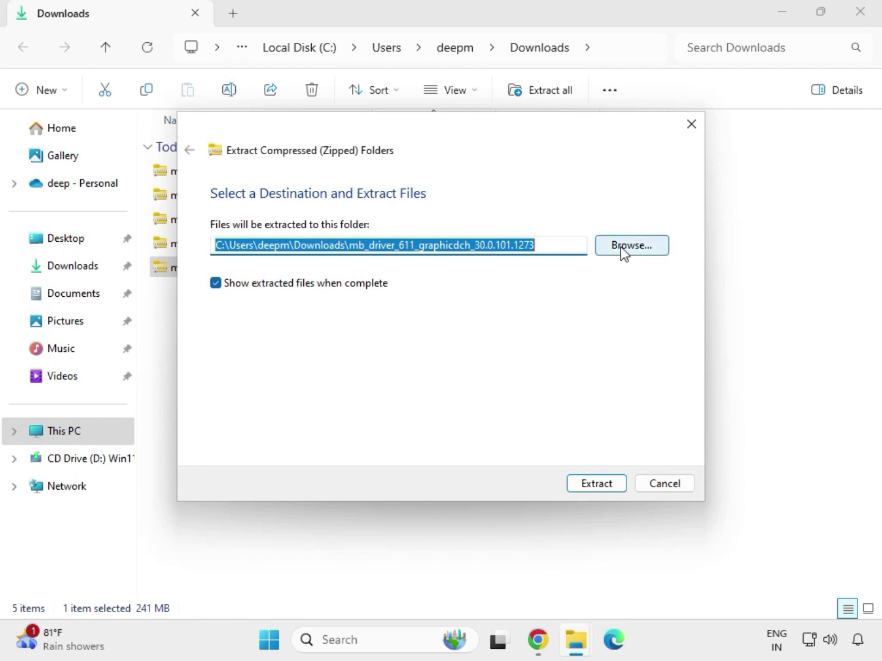
click(601, 488)
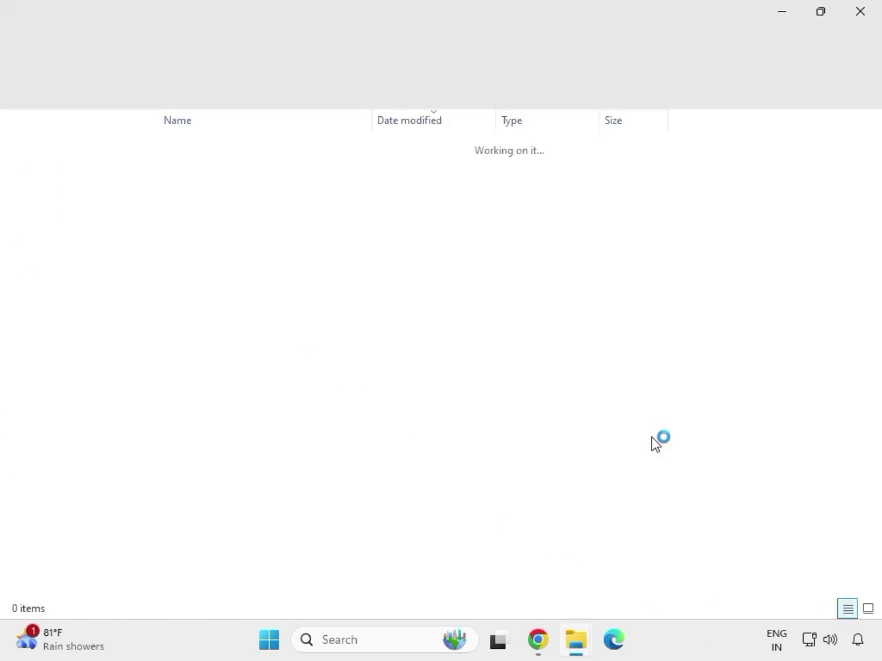
click(859, 13)
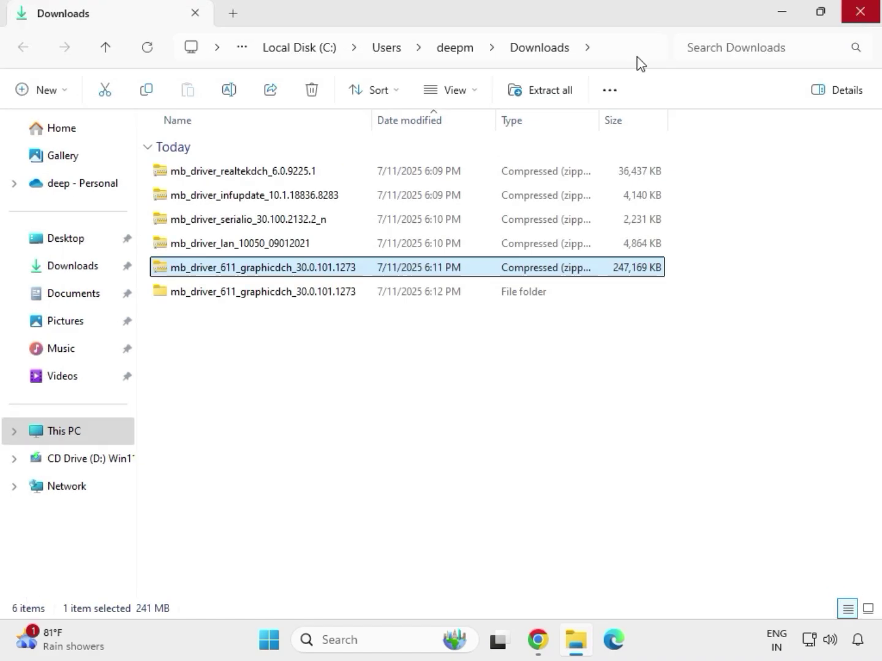
Extract the mb_driver_lan_10050_09012021 archive to its default folder in Downloads and close the window of extracted files
click(225, 244)
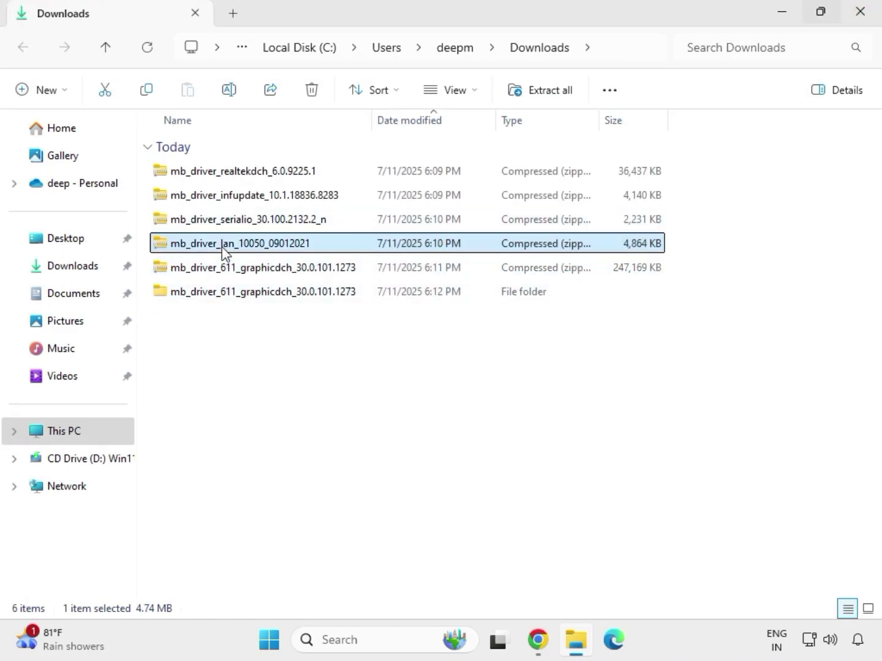
right_click(222, 247)
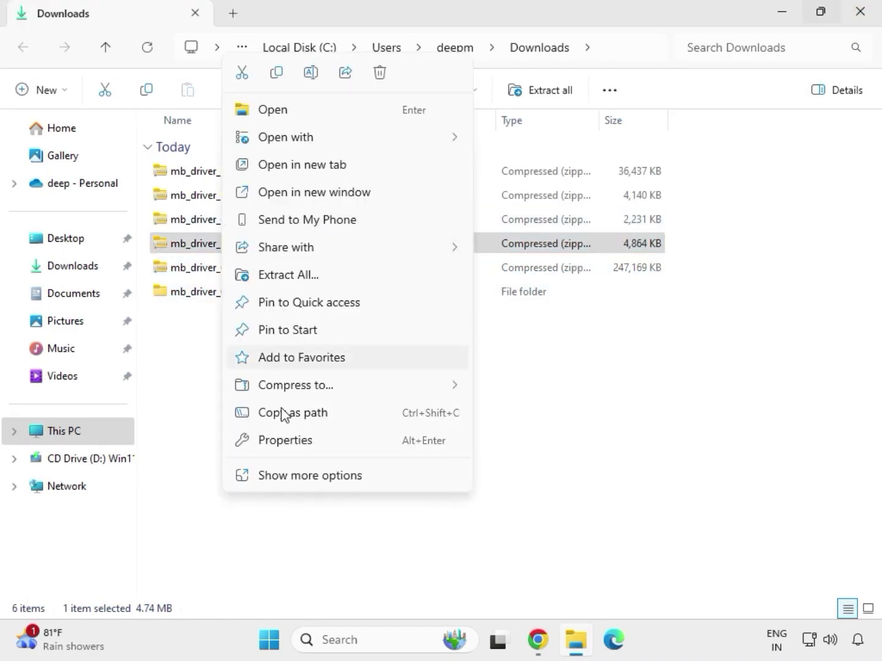
click(296, 477)
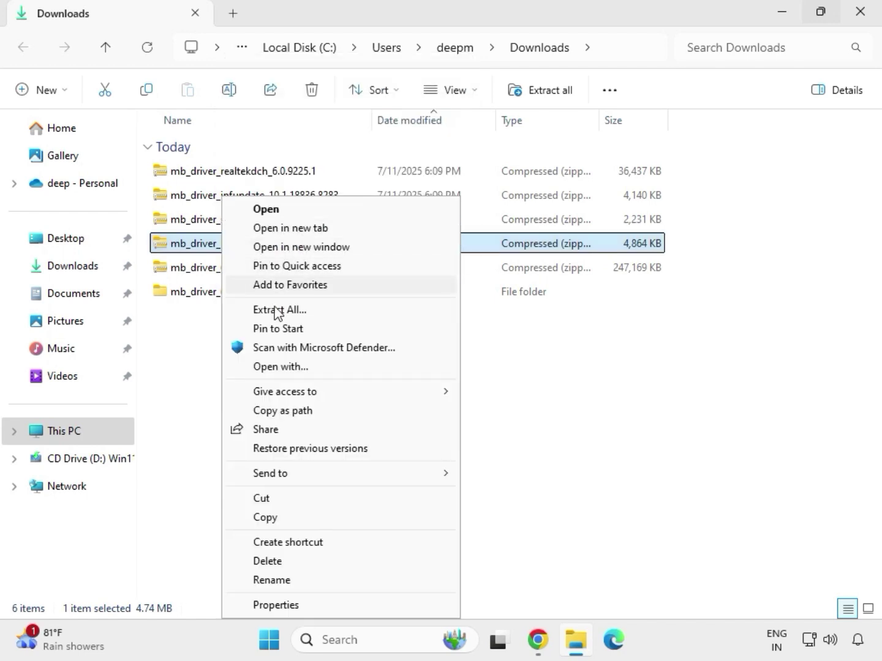
click(279, 311)
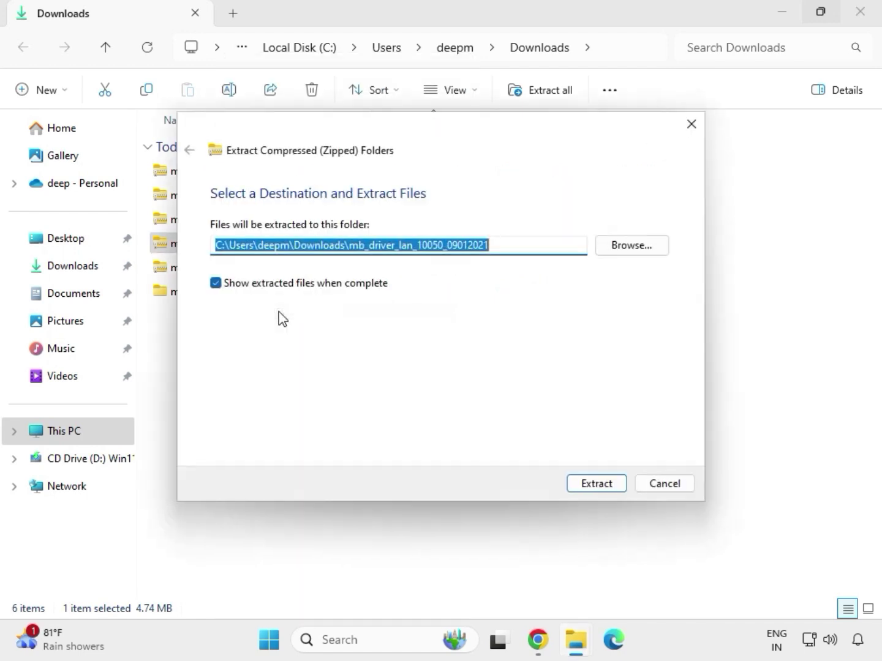
click(591, 486)
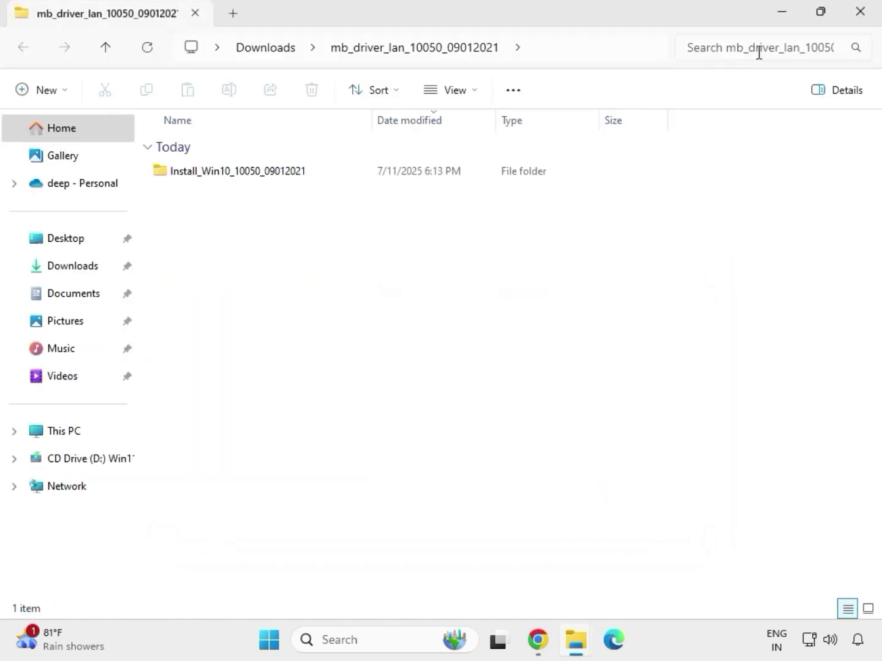
click(861, 12)
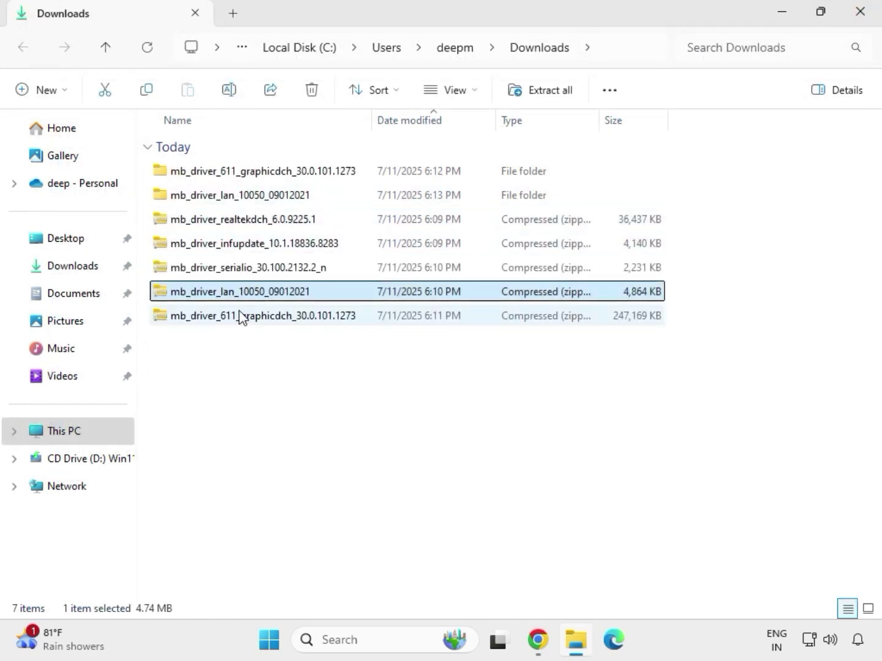
Extract the mb_driver_serialio_30.100.2132.2_n archive to its default folder in Downloads and close the window of extracted files
click(222, 275)
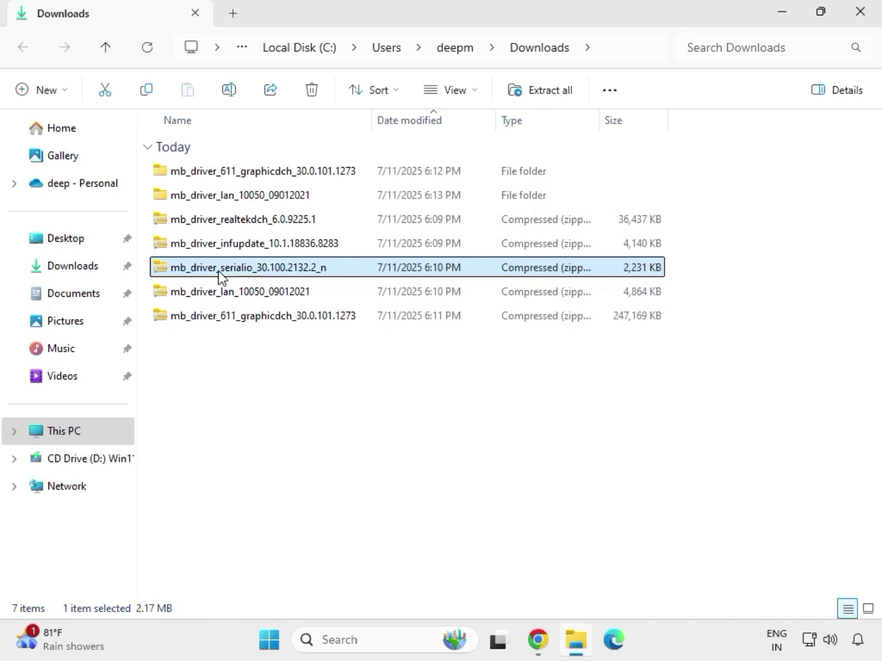
right_click(223, 276)
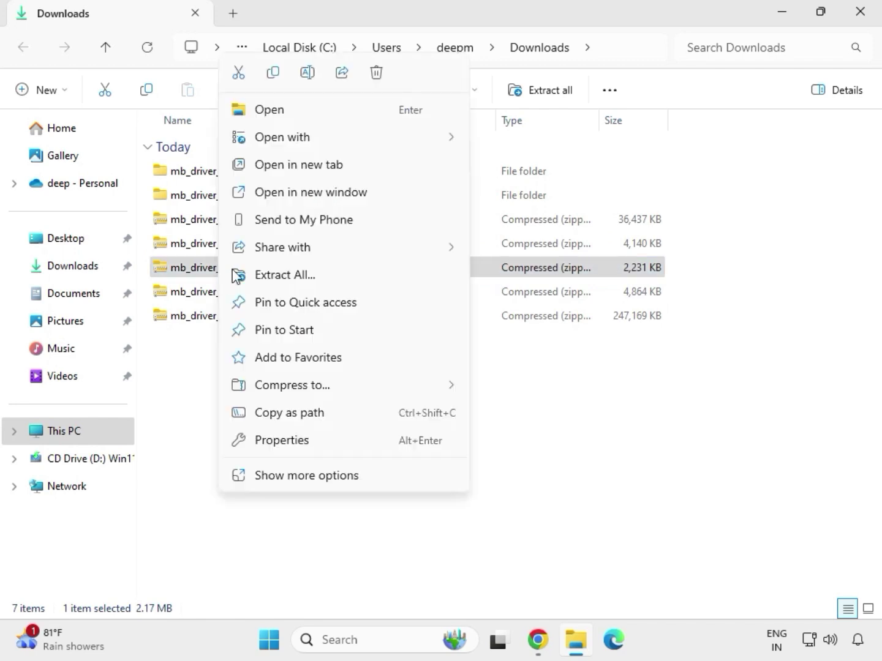
click(271, 276)
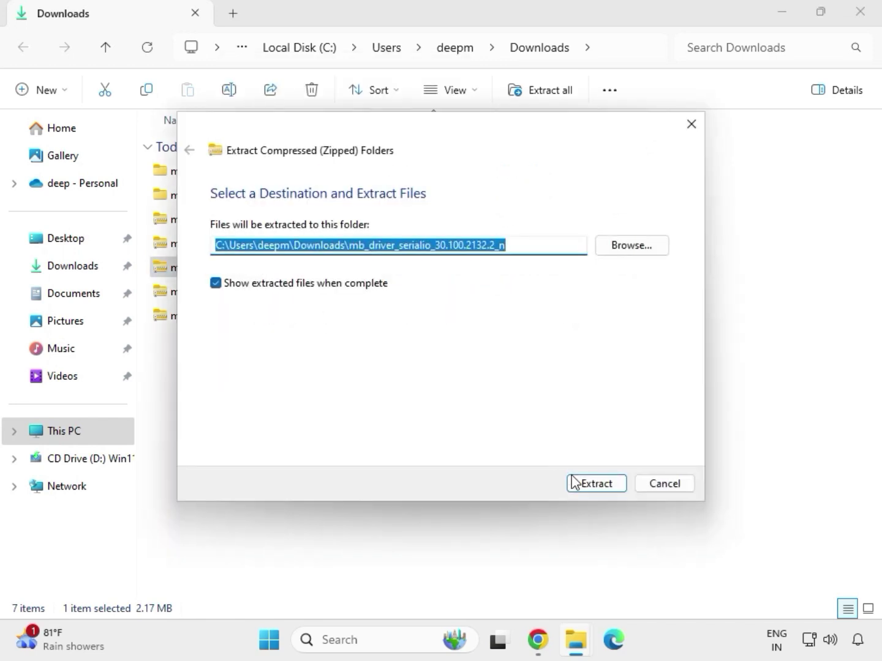
click(573, 482)
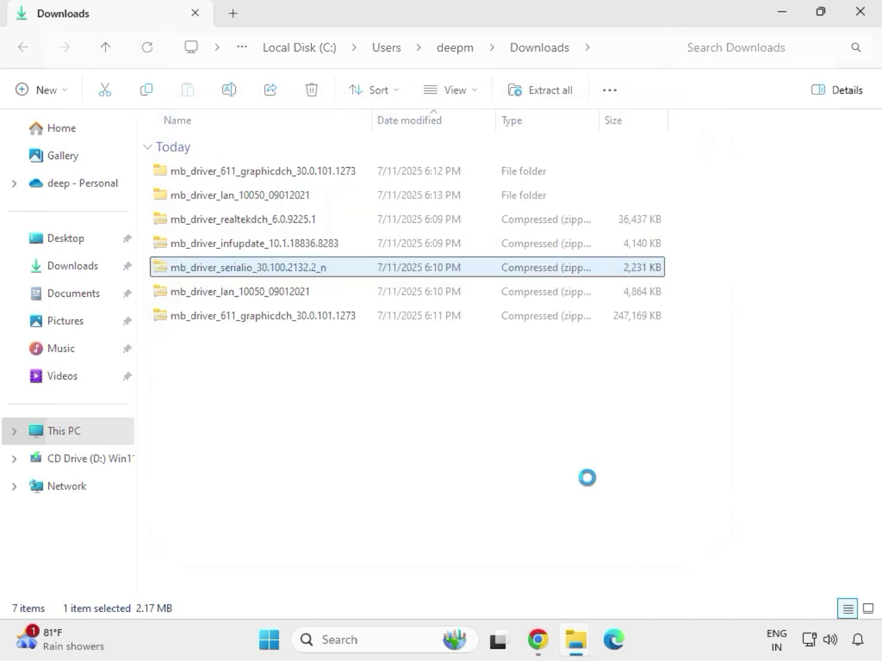
click(861, 13)
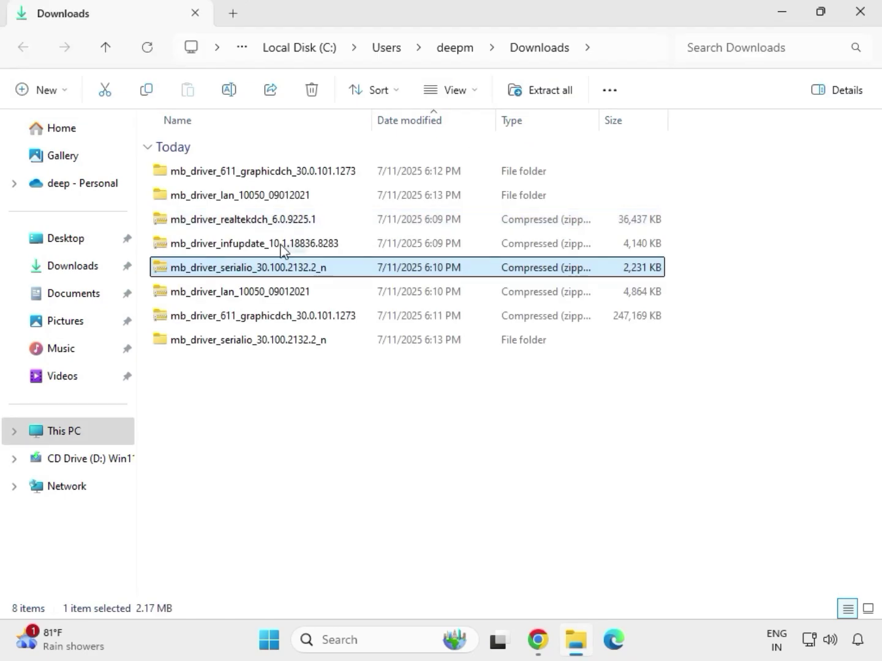
Extract the mb_driver_infupdate_10.1.18836.8283 archive to its default folder in Downloads and close the window of extracted files
click(228, 244)
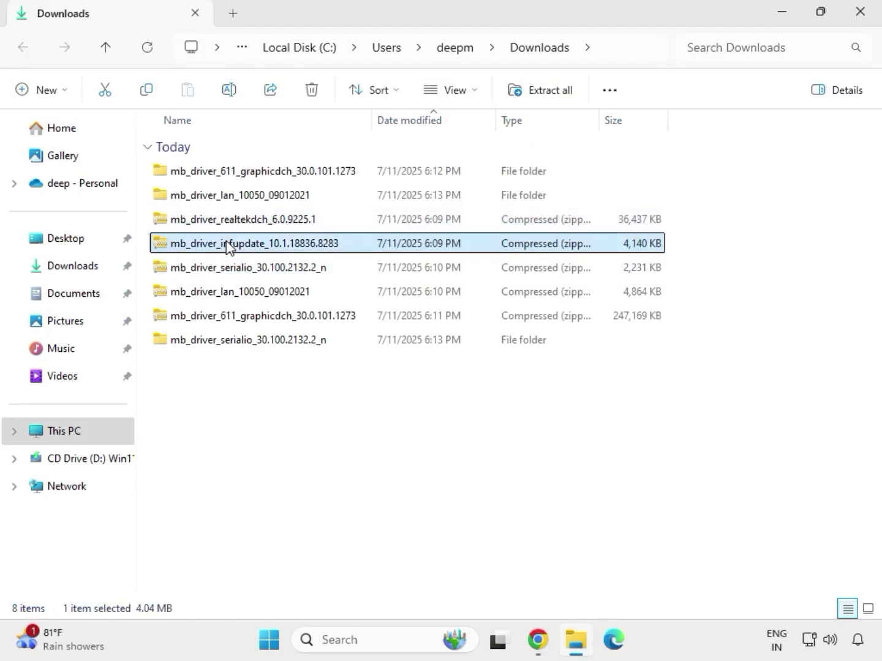
right_click(228, 246)
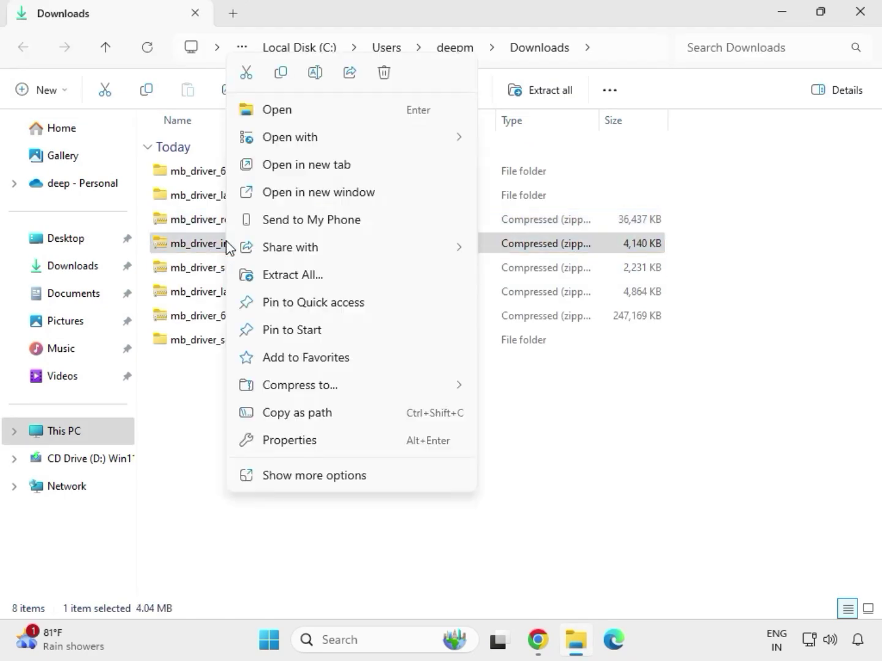
click(310, 274)
click(586, 485)
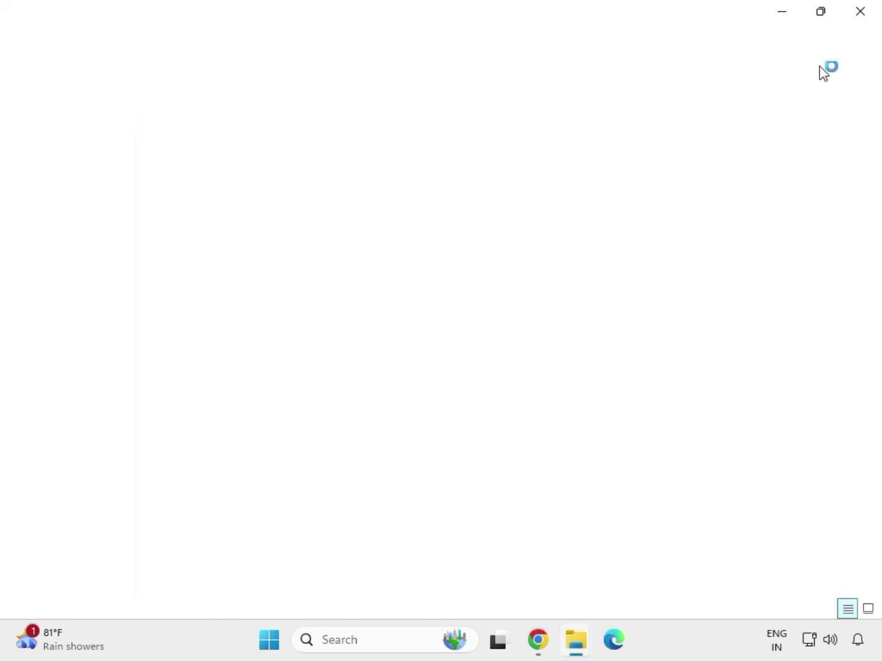
click(860, 13)
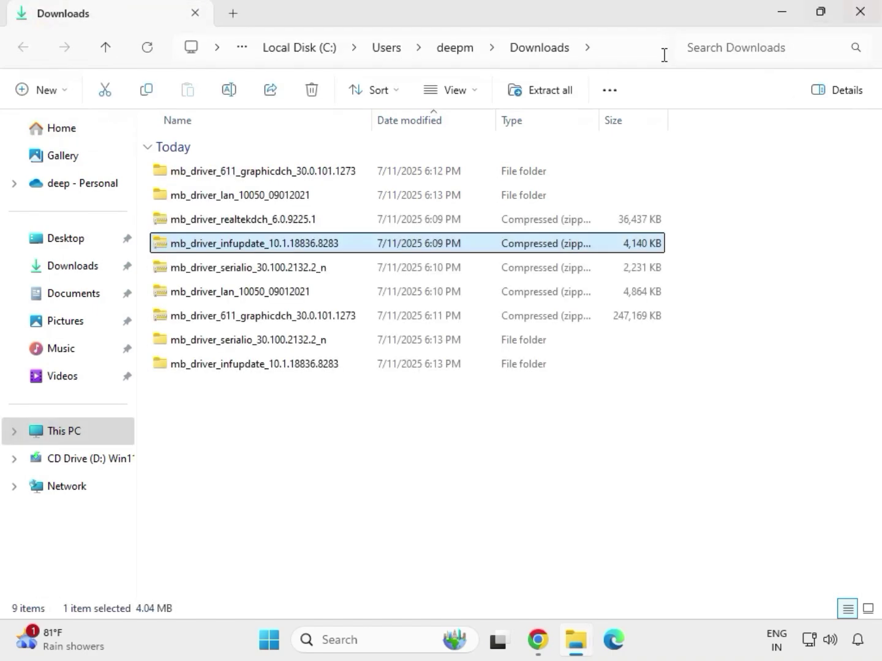
Extract the mb_driver_realtekdch_6.0.9225.1 archive to its default folder in Downloads and close the window of extracted files
click(236, 221)
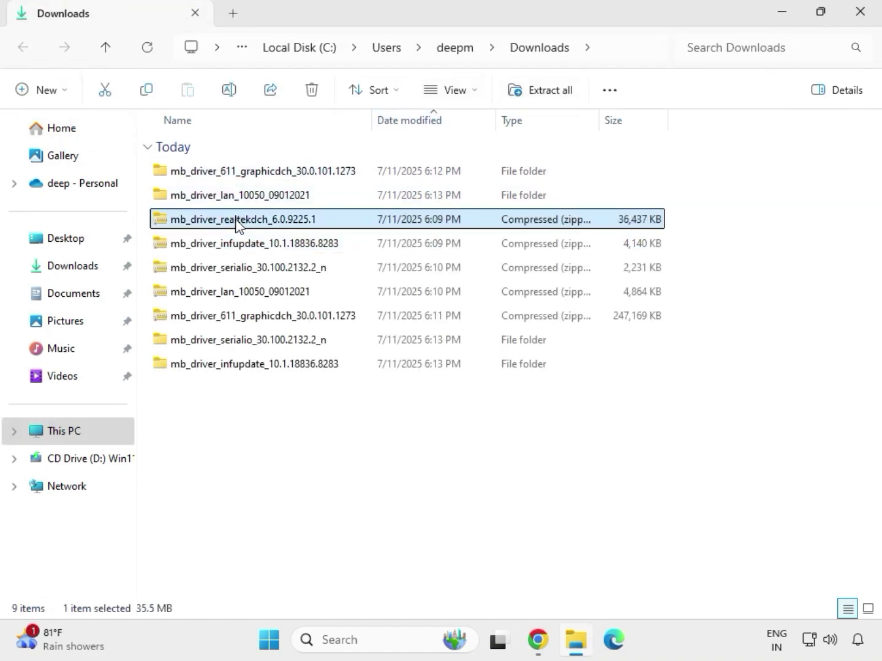
right_click(236, 220)
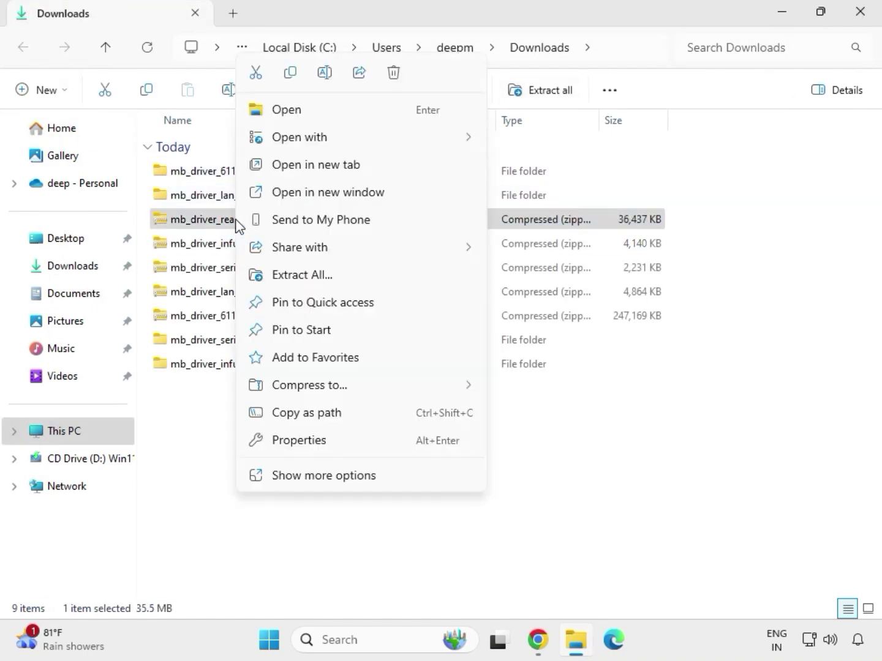
click(290, 278)
click(578, 484)
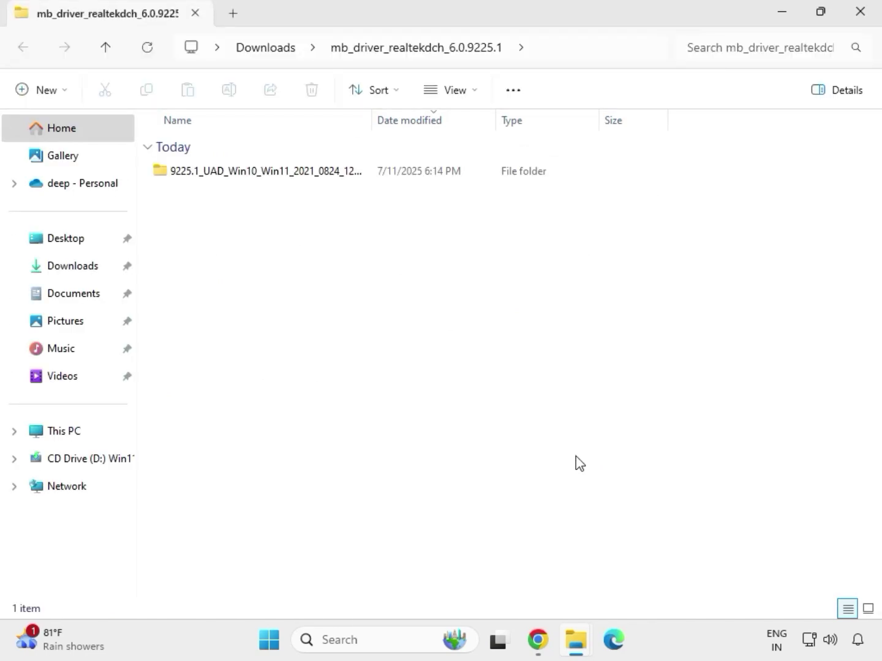
click(863, 22)
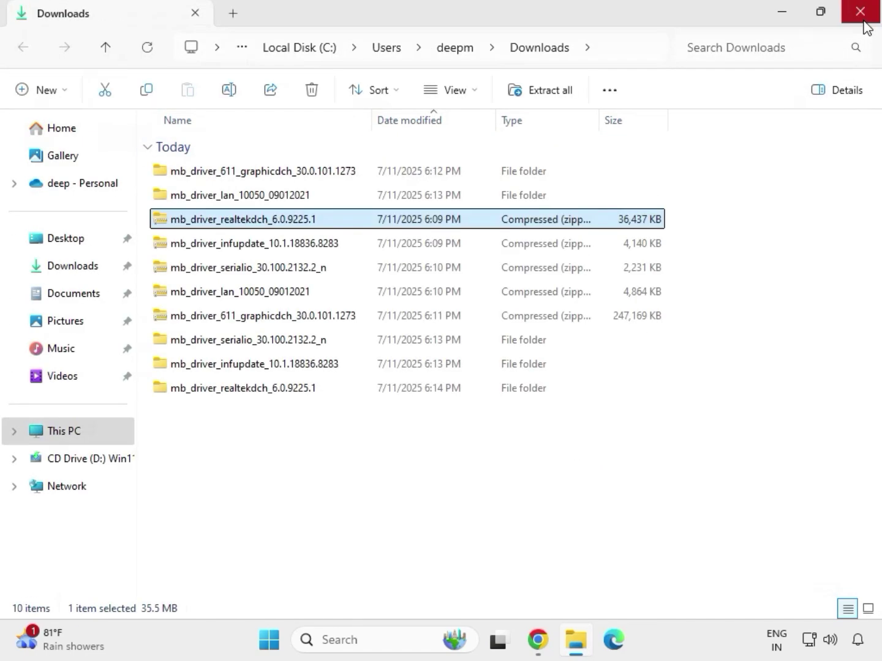
Refresh the Downloads folder listing and select the extracted driver folders
click(415, 485)
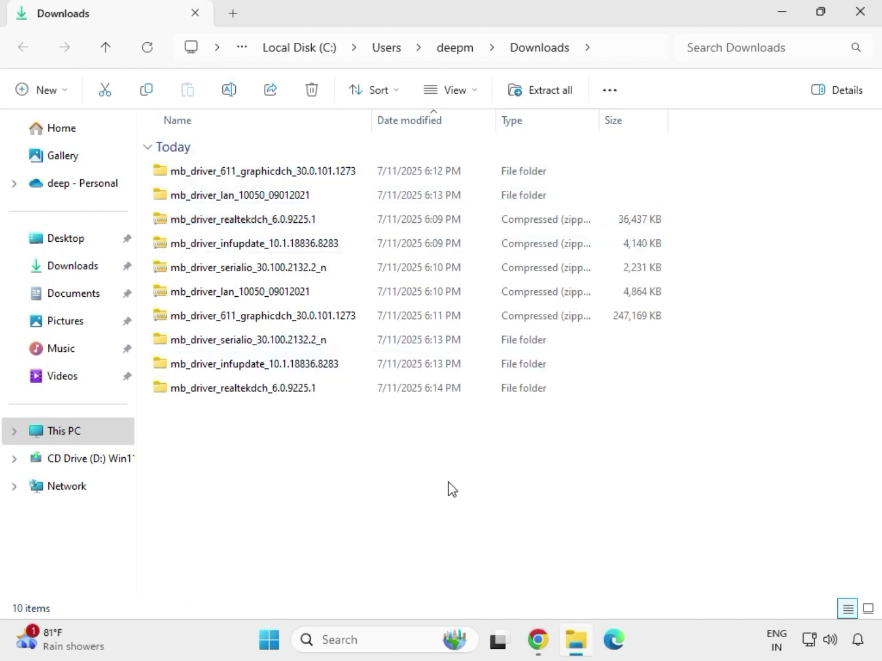
right_click(416, 484)
right_click(391, 453)
right_click(370, 450)
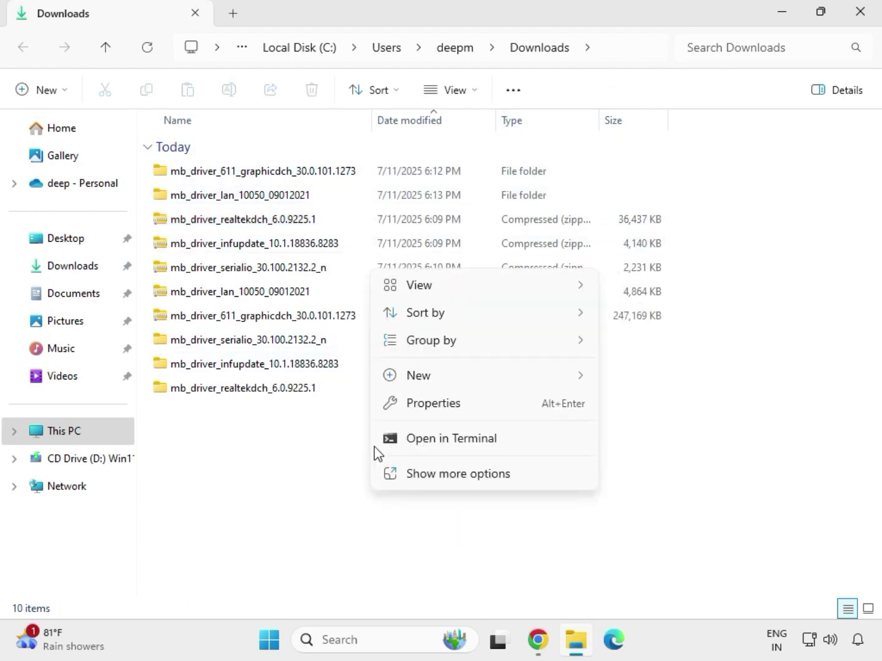
mouse_move(420, 386)
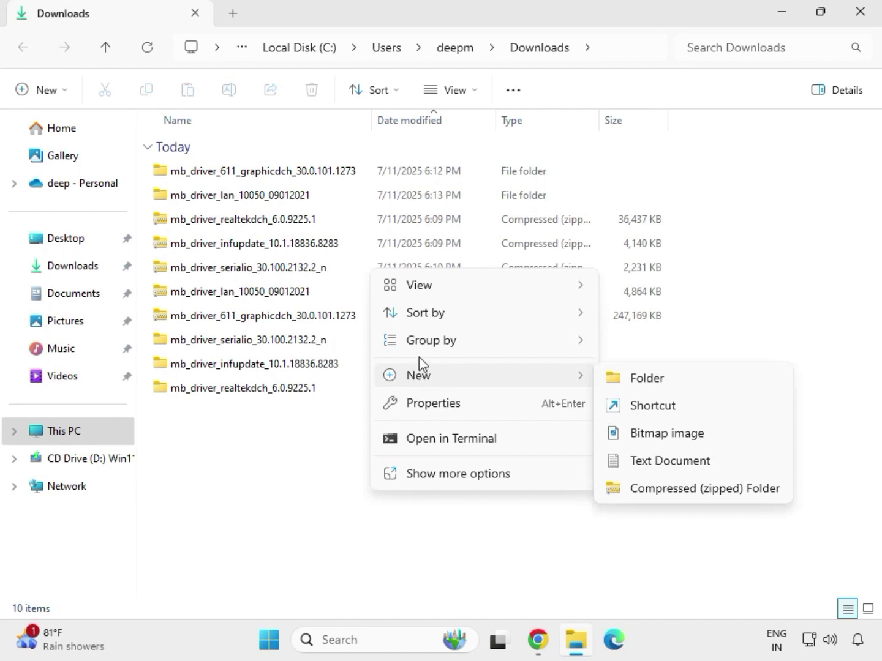
key(Escape)
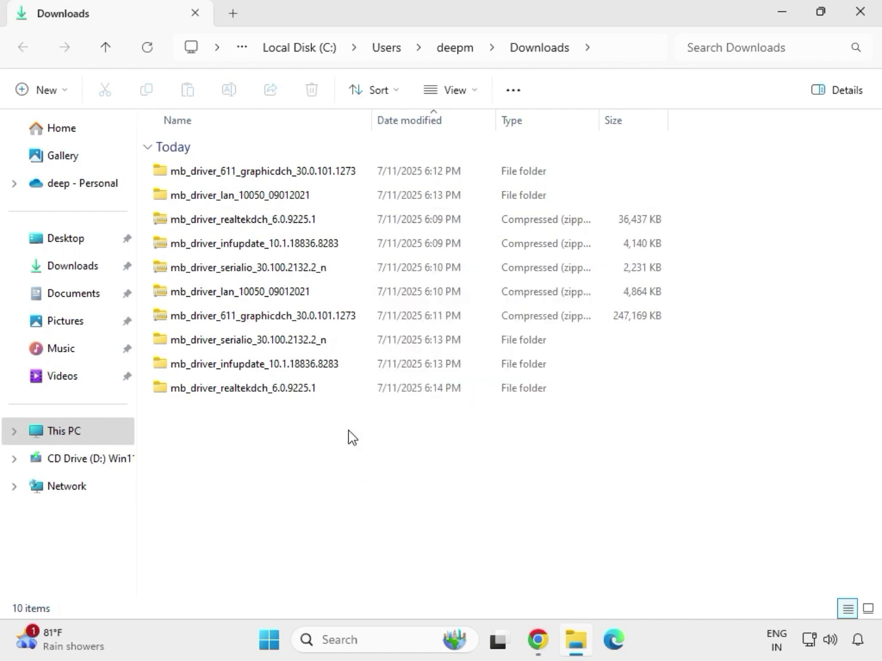
right_click(349, 437)
click(400, 452)
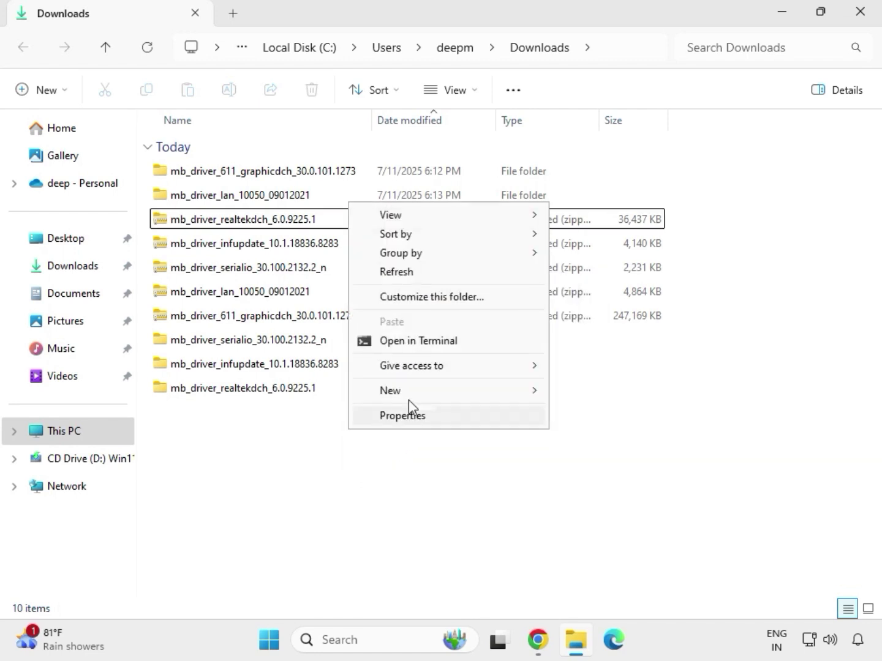
click(407, 270)
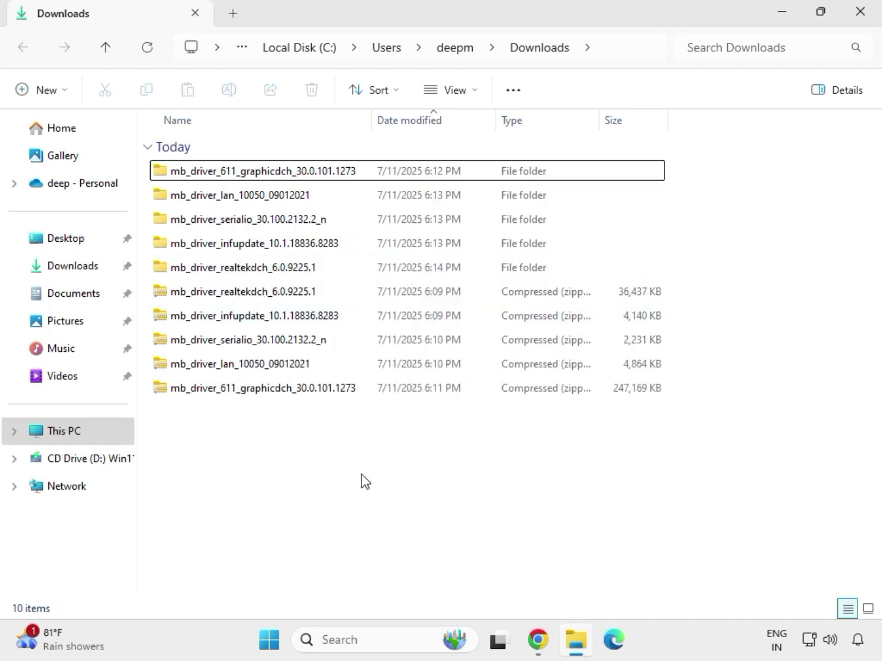
drag(677, 276, 324, 184)
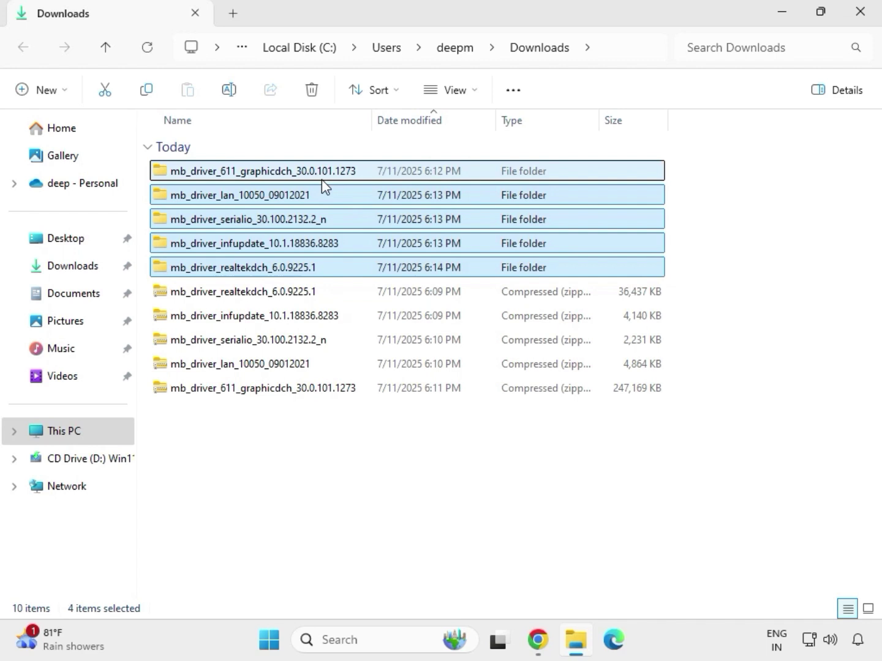
Run the mb_driver_611_graphicdch_30.0.101.1273 installer from its extracted folder as administrator, allow it to make changes, and close the folder window
click(263, 174)
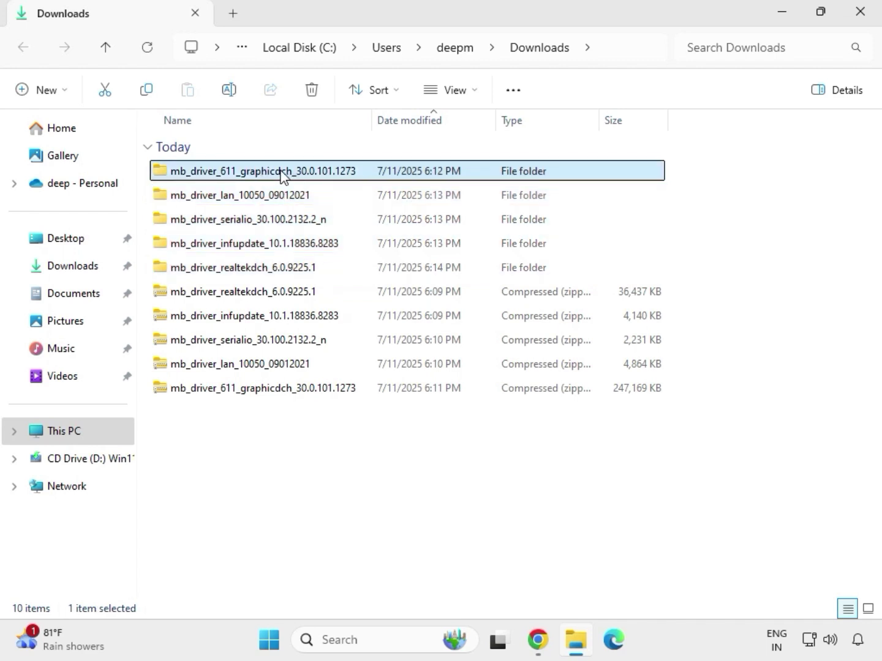
double_click(286, 173)
click(245, 176)
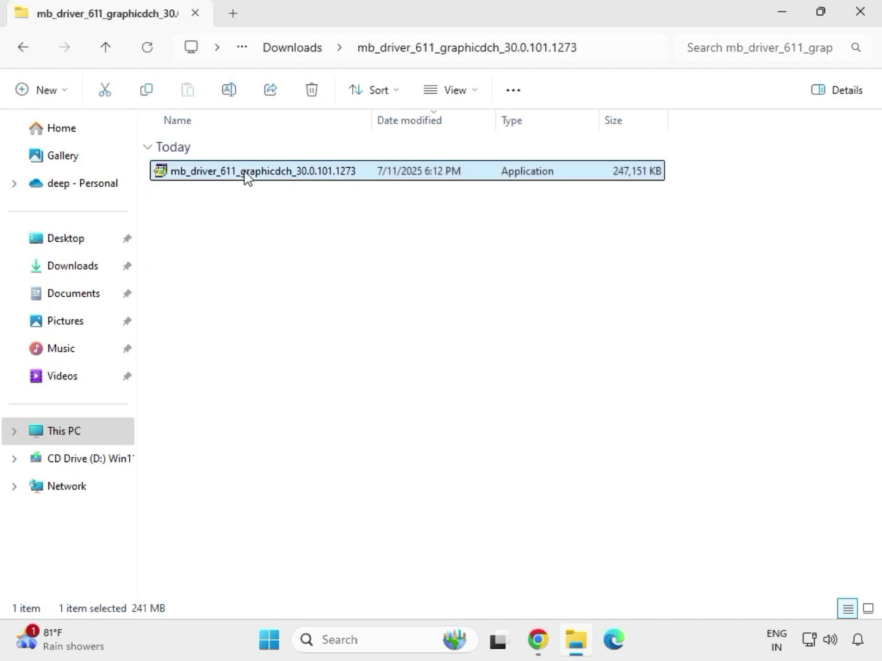
right_click(246, 174)
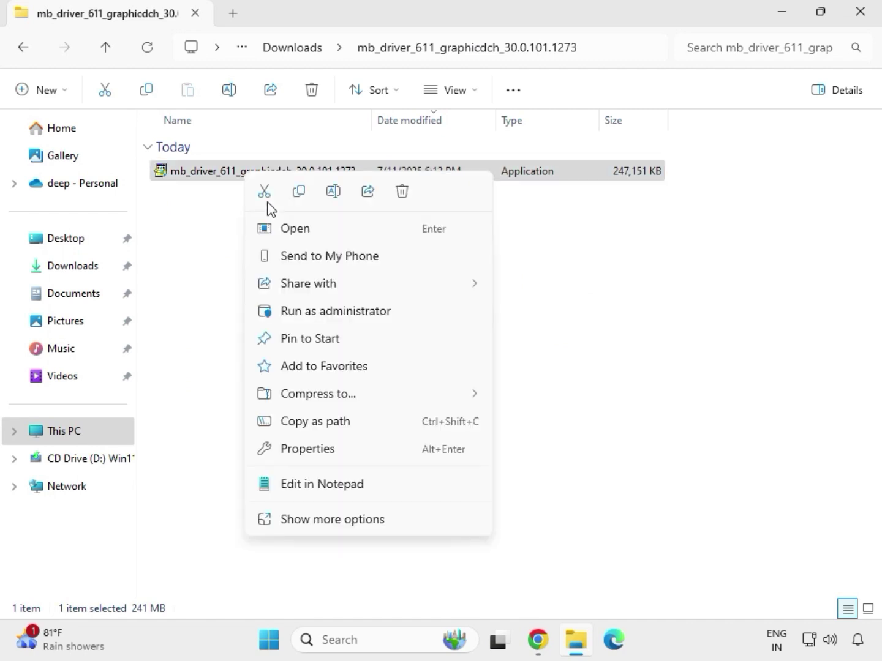
click(324, 313)
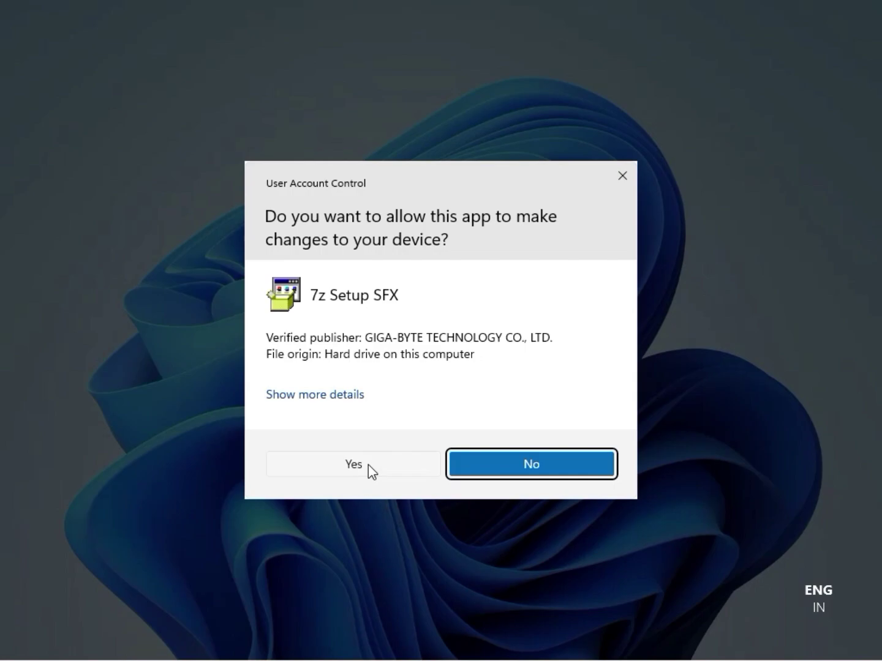
click(368, 465)
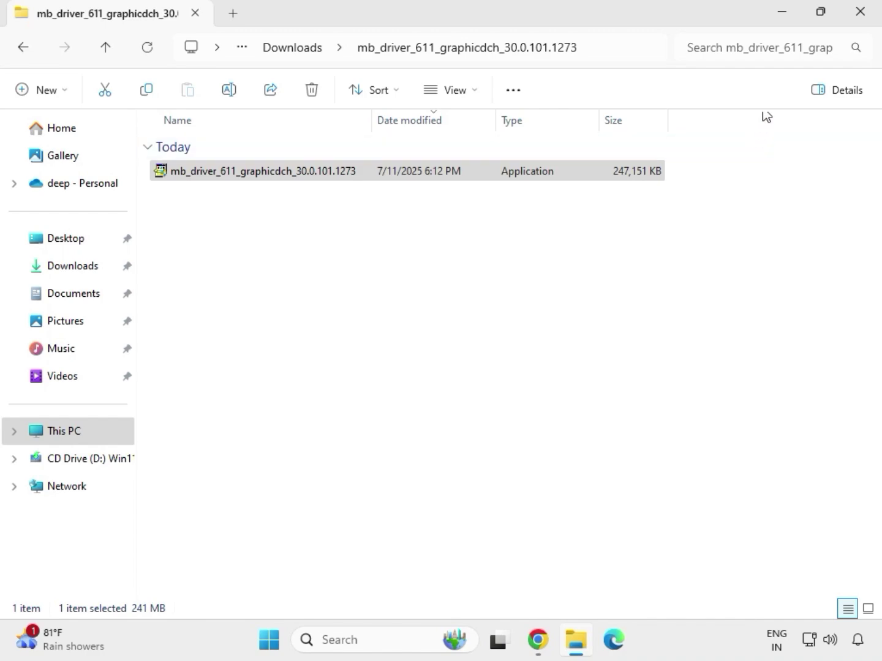
click(870, 23)
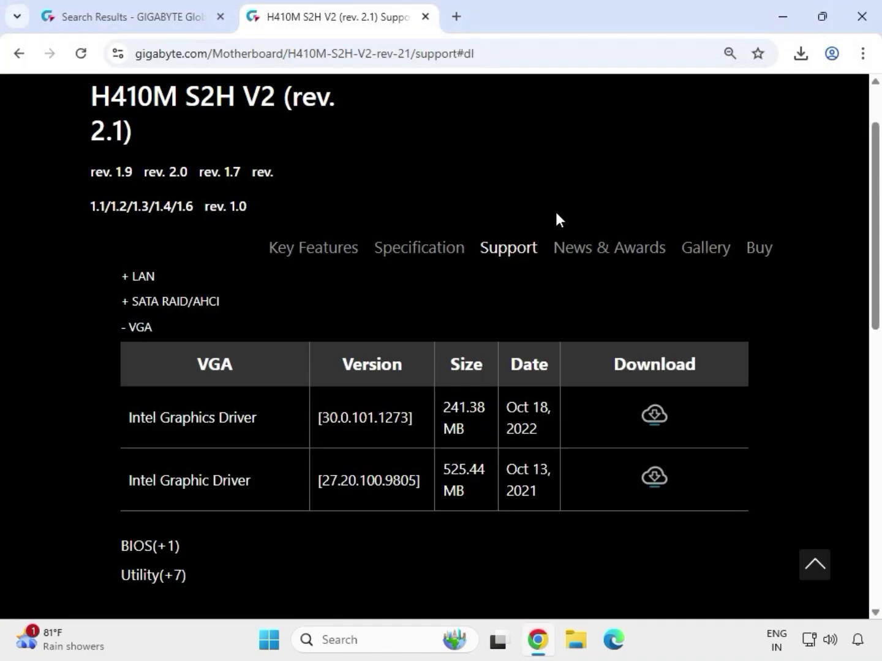
Switch to File Explorer and open the Downloads folder containing the extracted driver folders
click(579, 652)
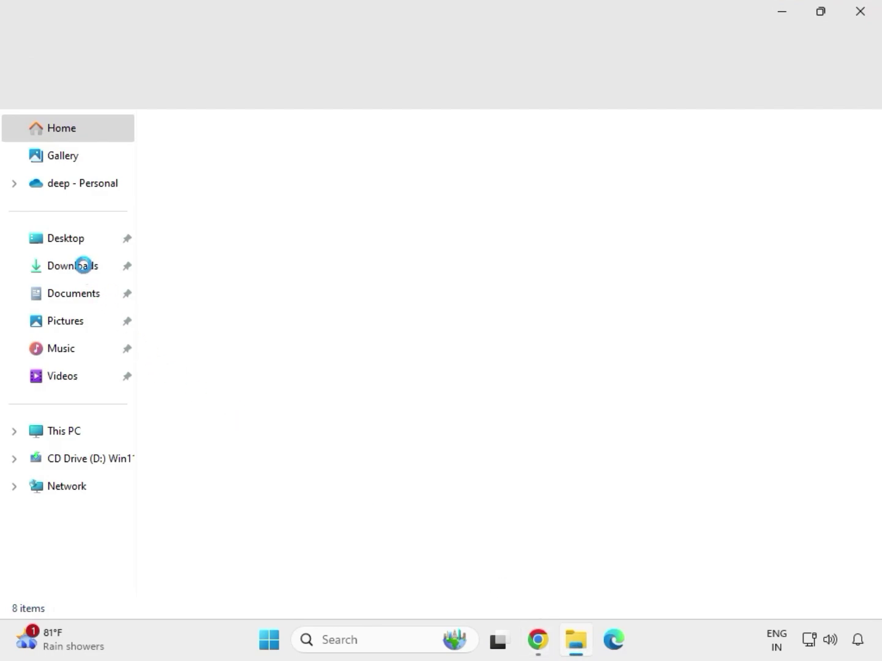
click(89, 273)
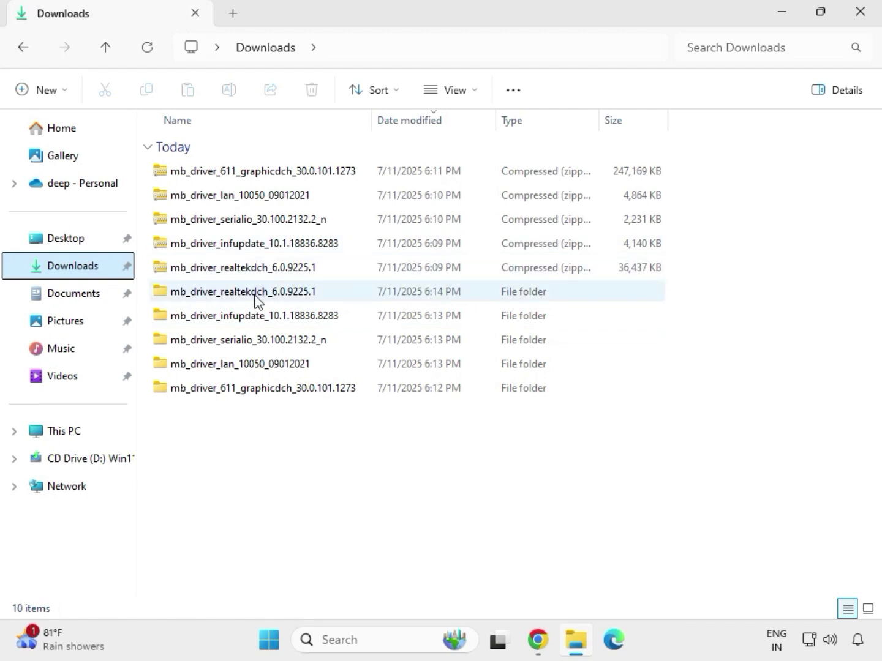
click(251, 293)
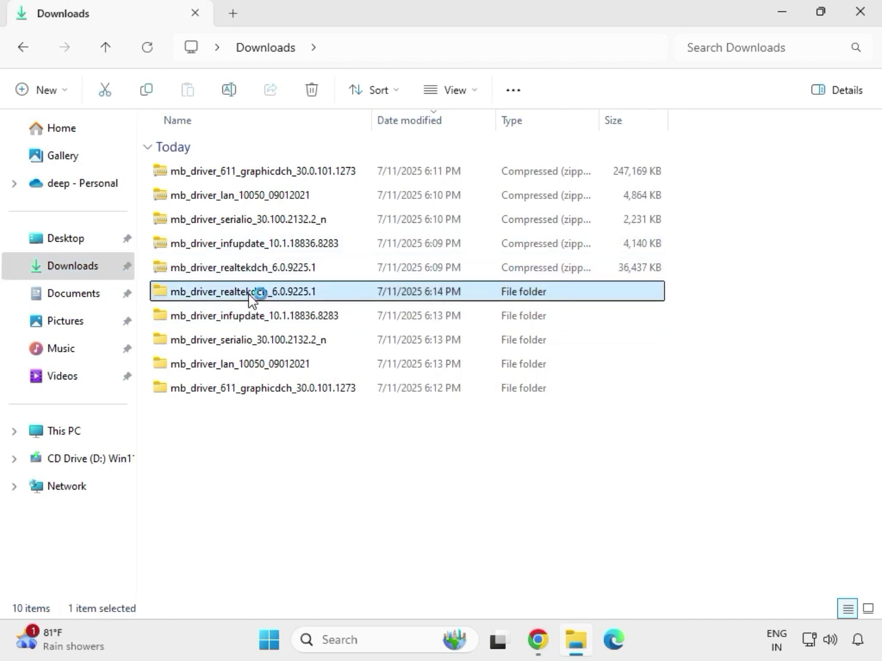
click(285, 390)
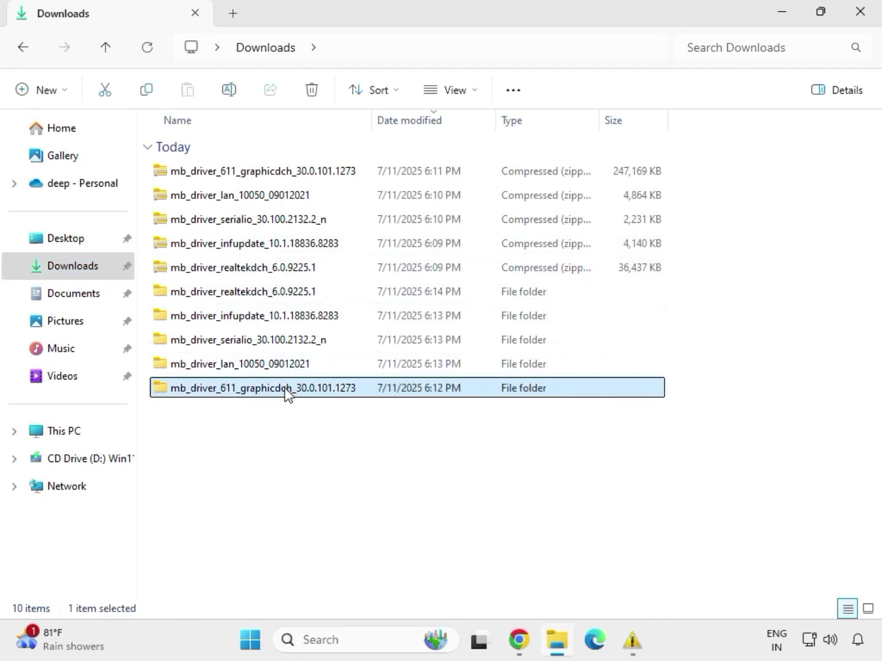
Run the Install_Win10_10050_09012021 application from the extracted mb_driver_lan_10050_09012021 folder and allow it to make changes
click(277, 366)
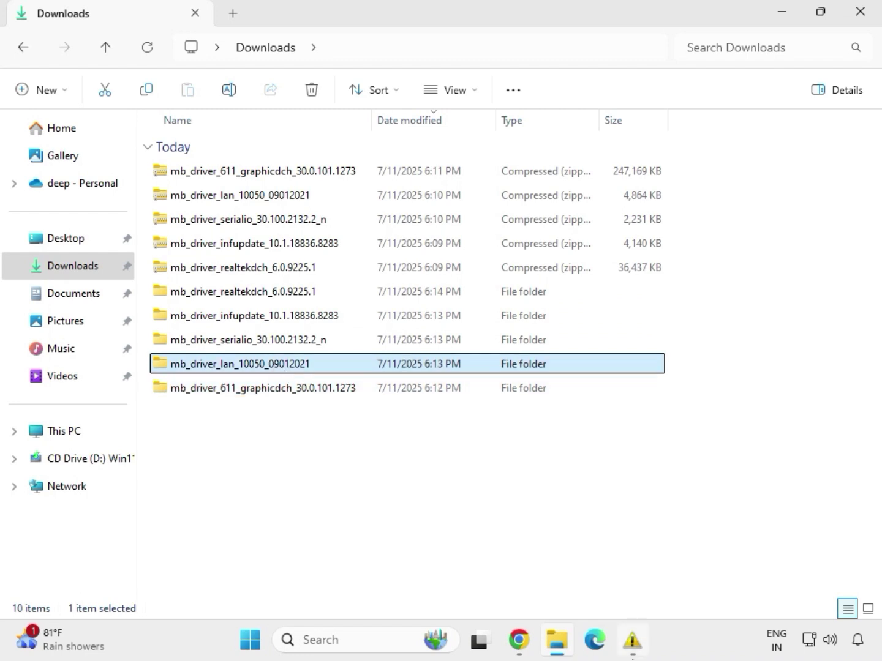
double_click(274, 366)
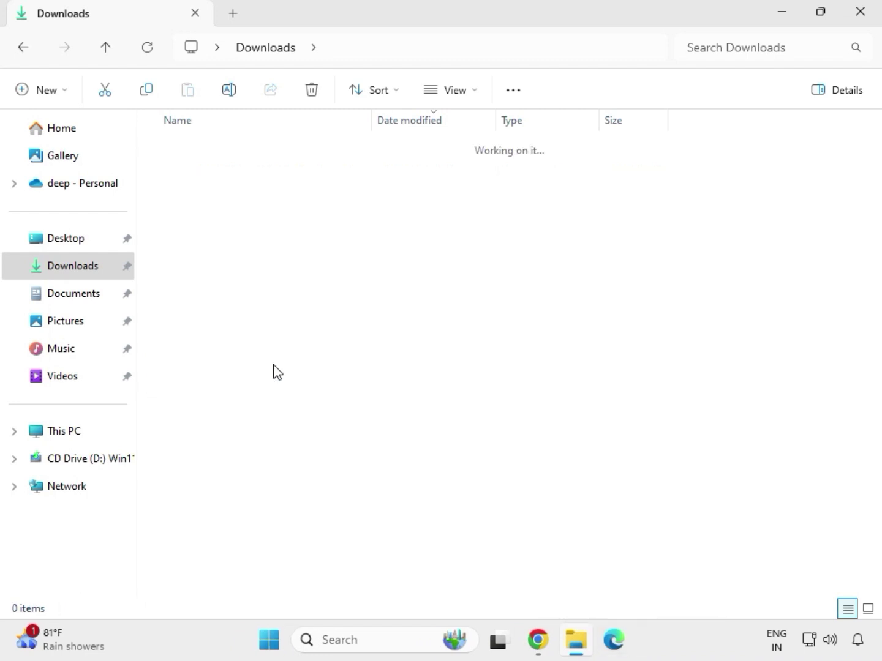
double_click(219, 174)
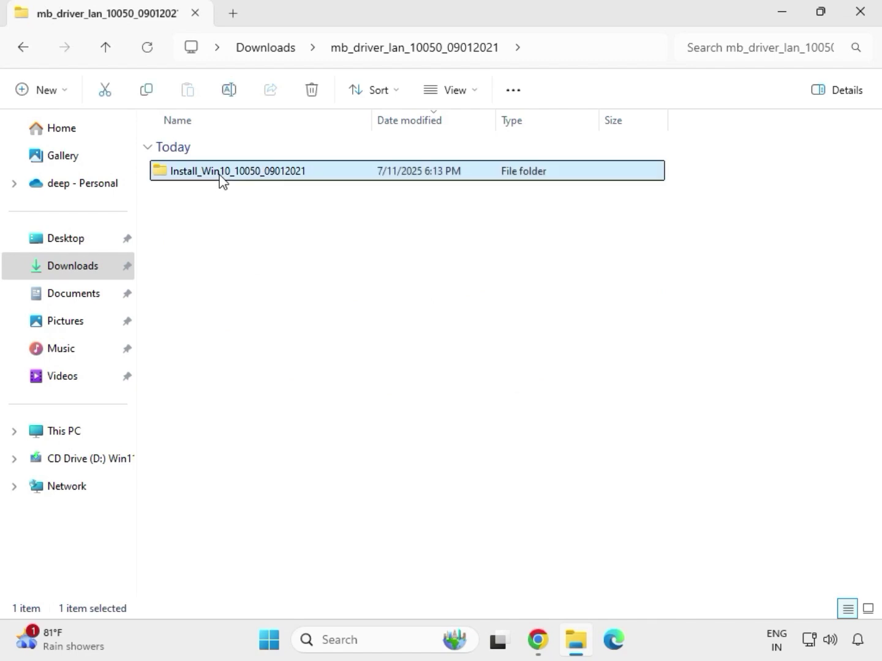
double_click(220, 174)
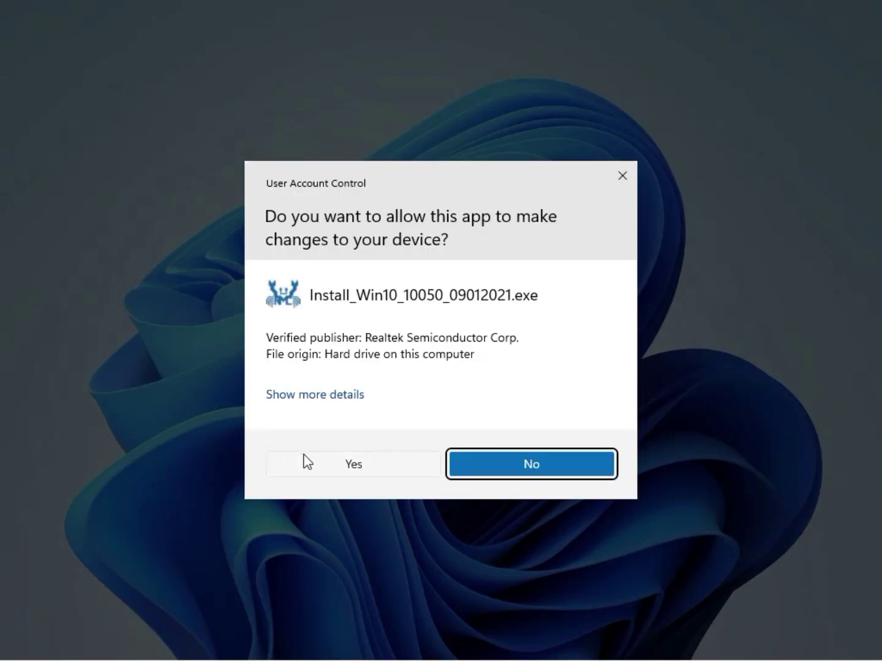
click(341, 464)
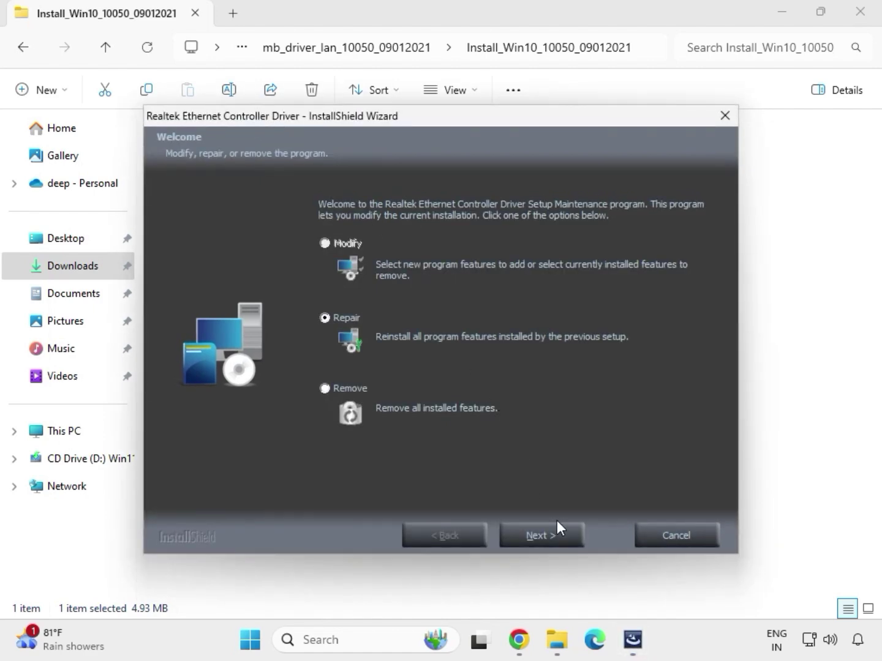
Complete the Realtek Ethernet Controller Driver setup with the Repair option and return to the Downloads folder
click(563, 536)
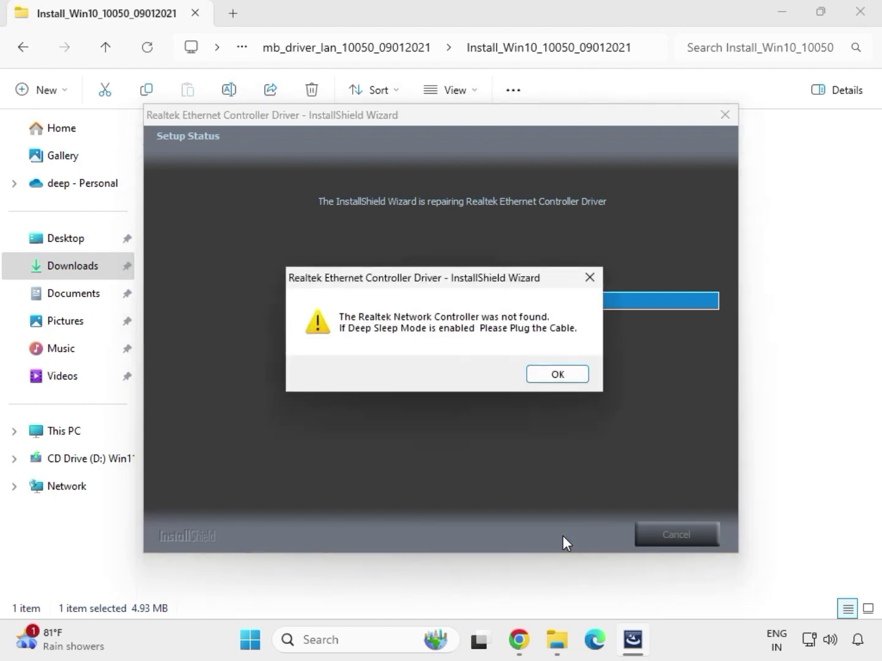
click(539, 371)
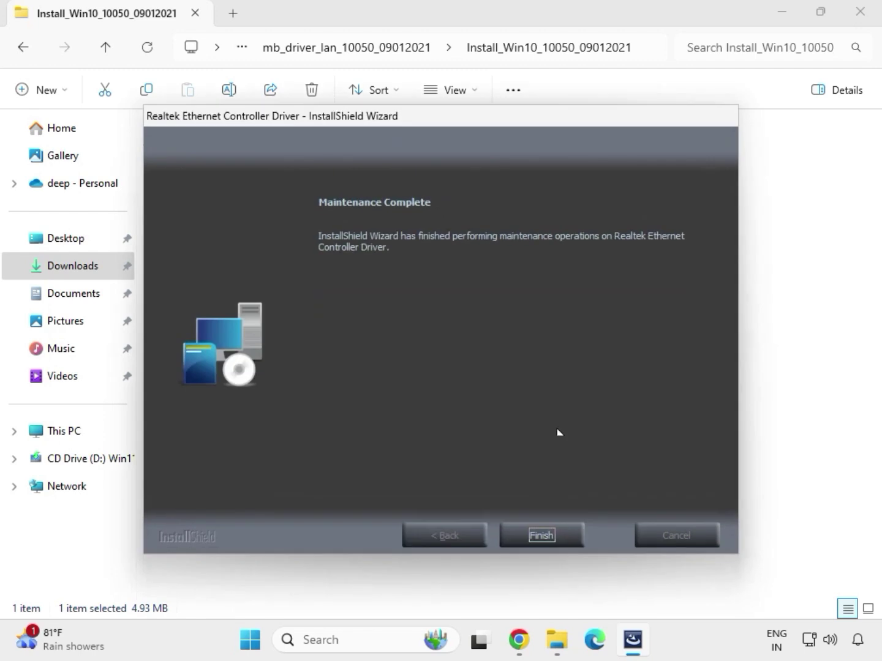
click(548, 530)
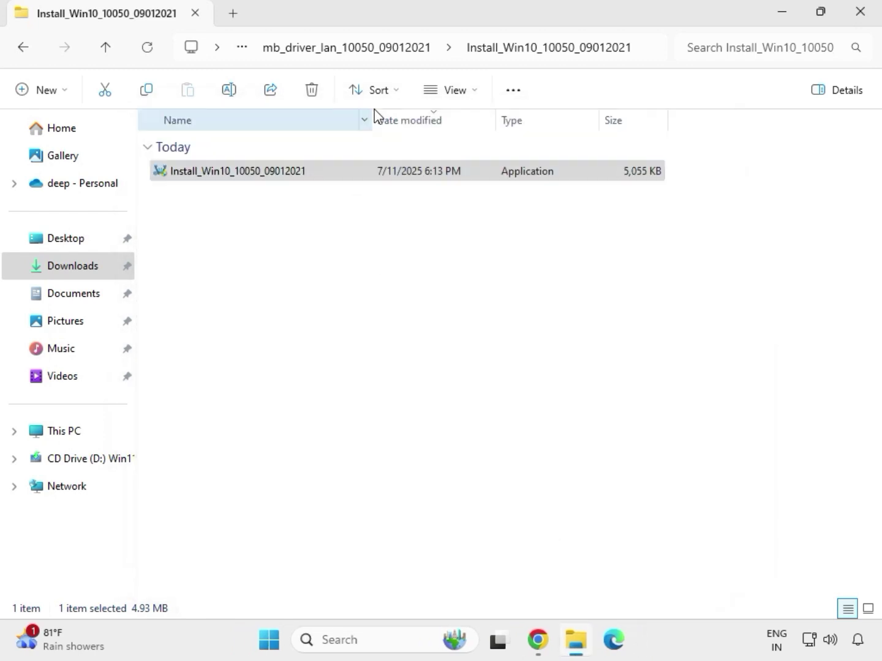
click(25, 49)
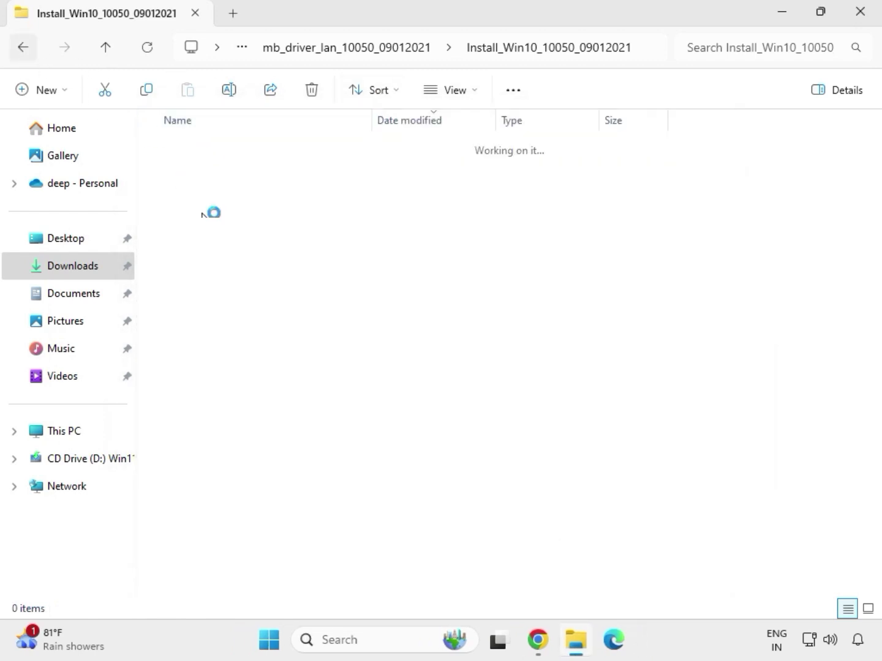
click(19, 47)
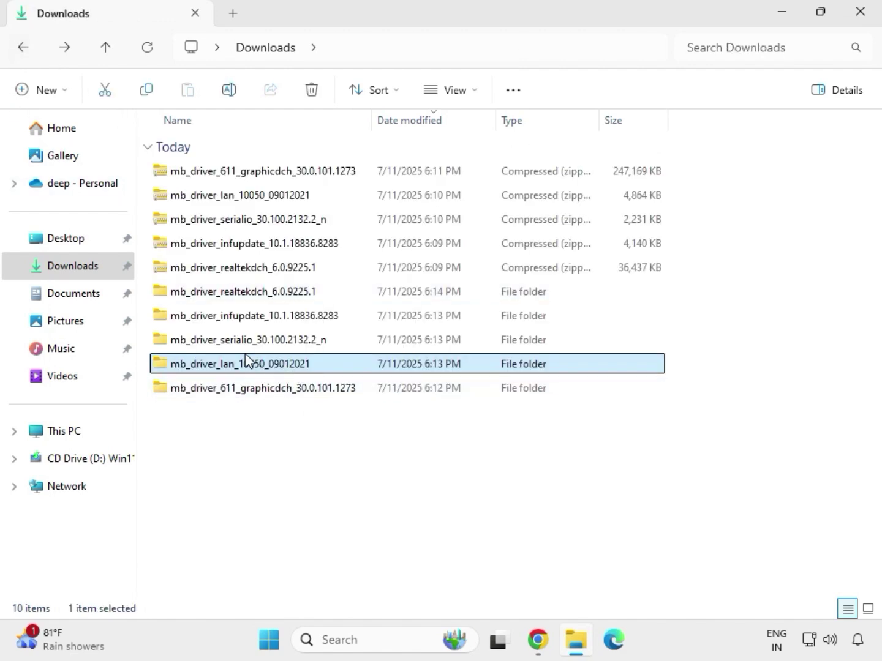
Try to install the Intel Serial IO driver by running SetupSerialIO as administrator from the extracted mb_driver_serialio_30.100.2132.2_n folder, and return to Downloads
double_click(248, 341)
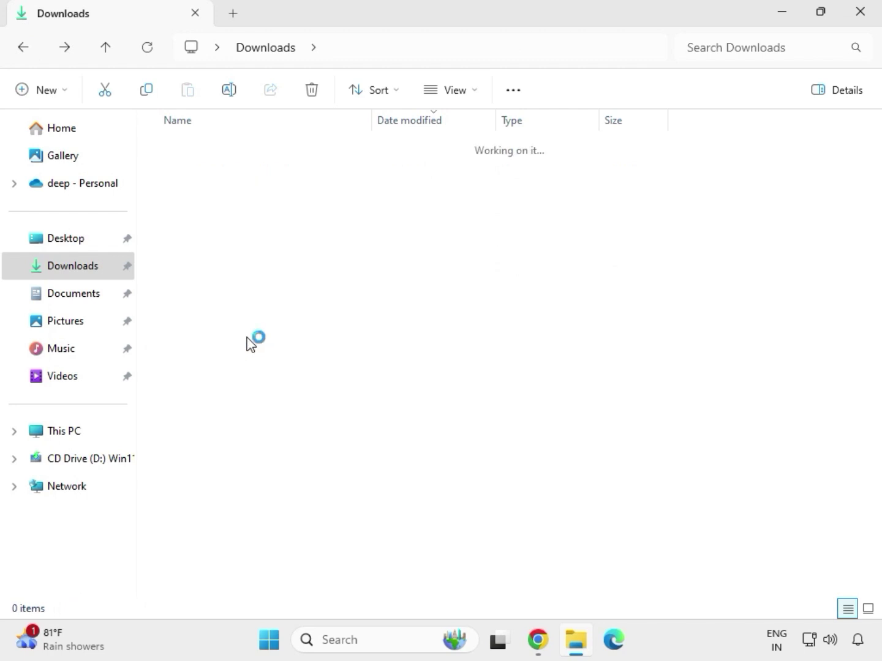
double_click(261, 172)
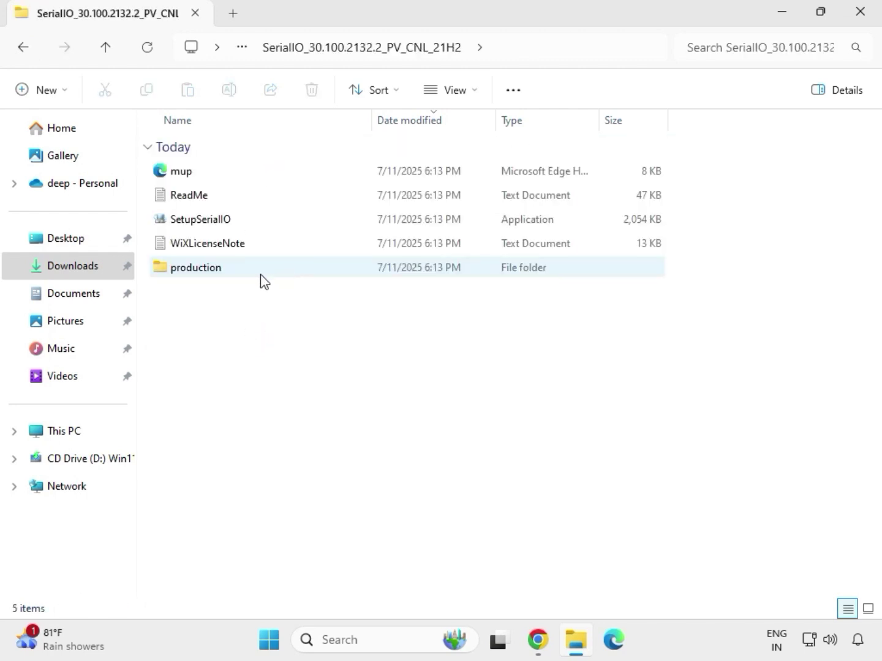
click(220, 227)
right_click(222, 228)
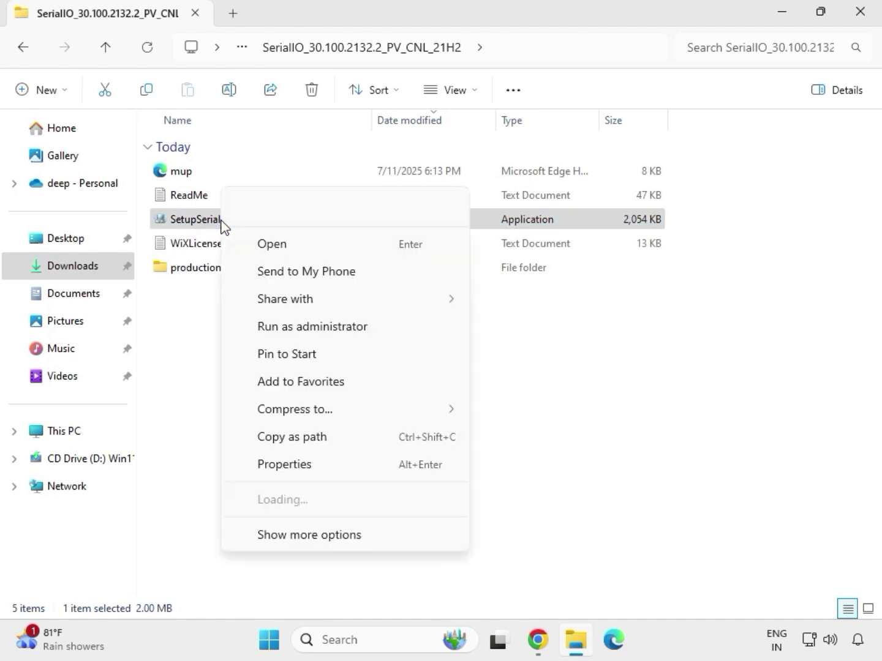
click(305, 327)
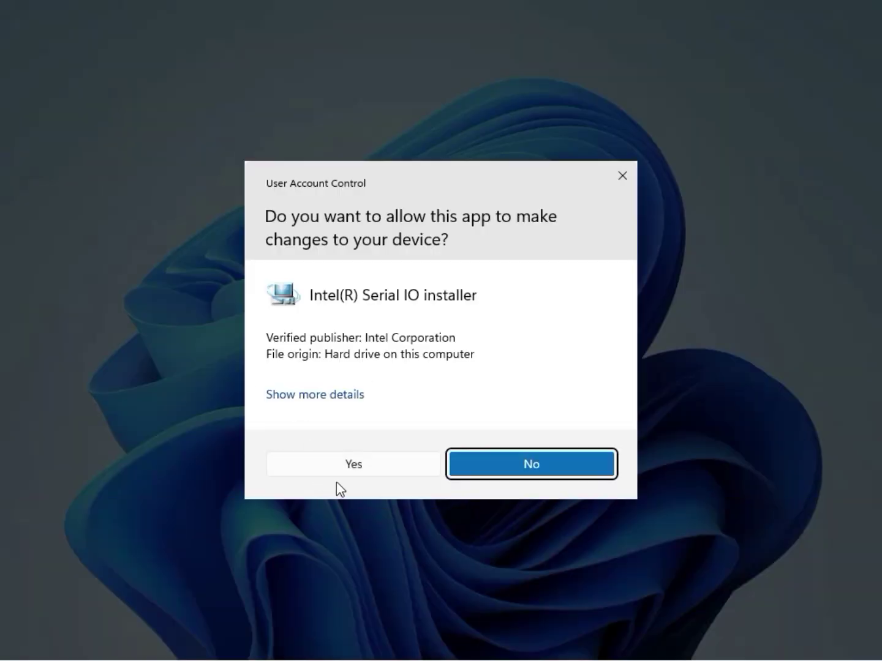
click(347, 464)
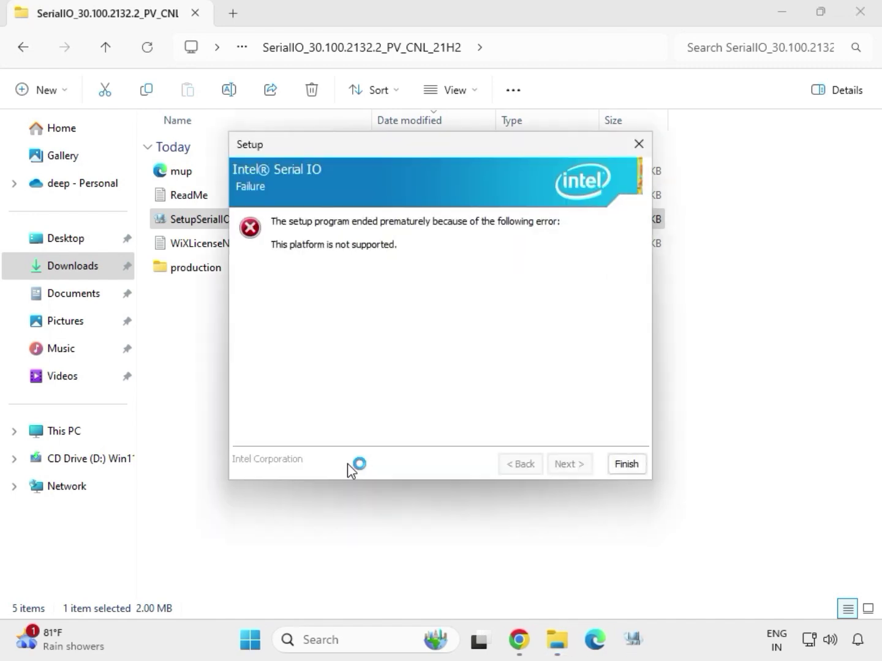
click(626, 466)
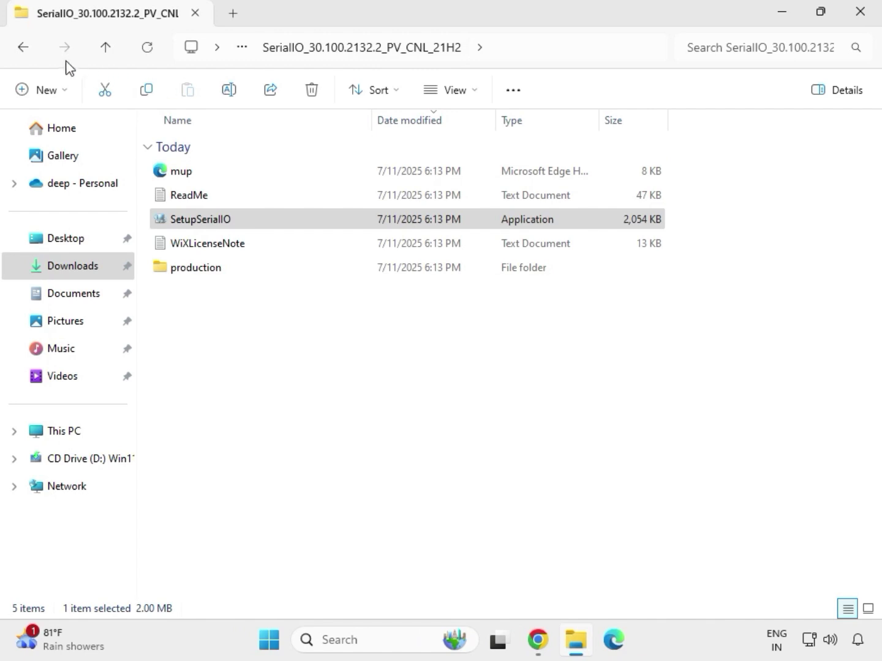
click(27, 51)
click(28, 53)
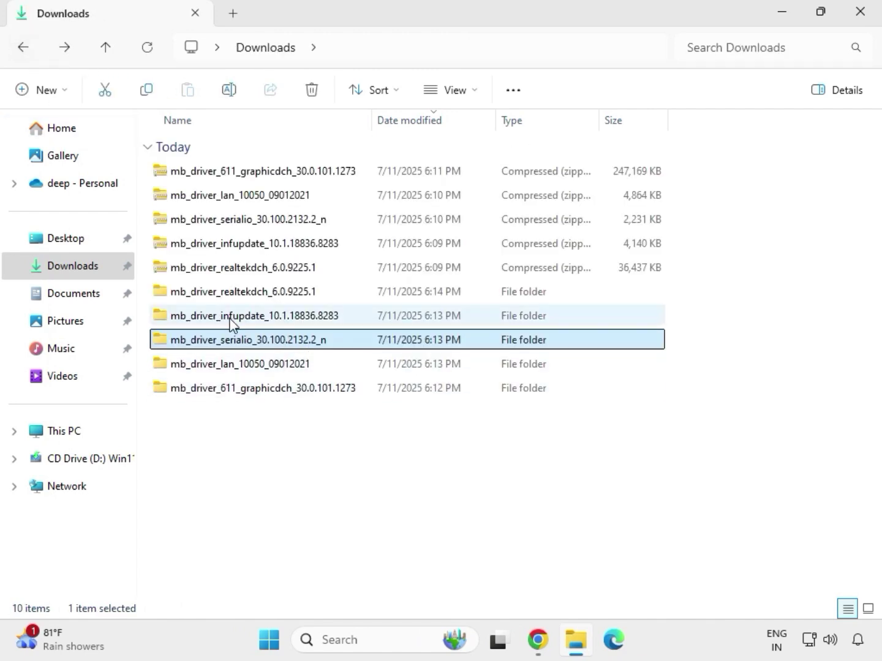
Run SetupChipset as administrator from the Chipset-10.1.18836.8283-Public-MUP folder inside mb_driver_infupdate_10.1.18836.8283 and allow it to make changes
click(231, 317)
double_click(230, 320)
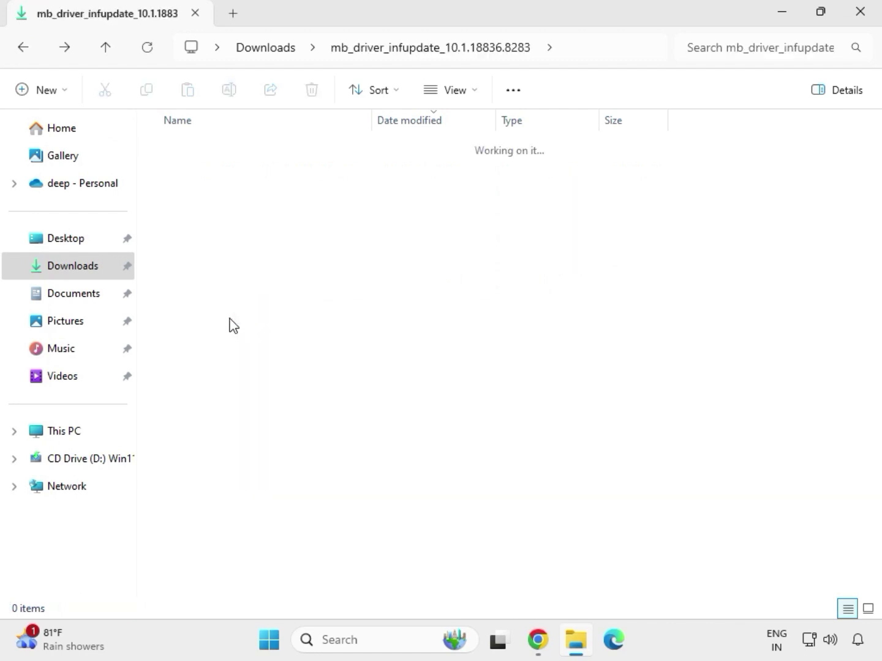
click(235, 174)
double_click(234, 174)
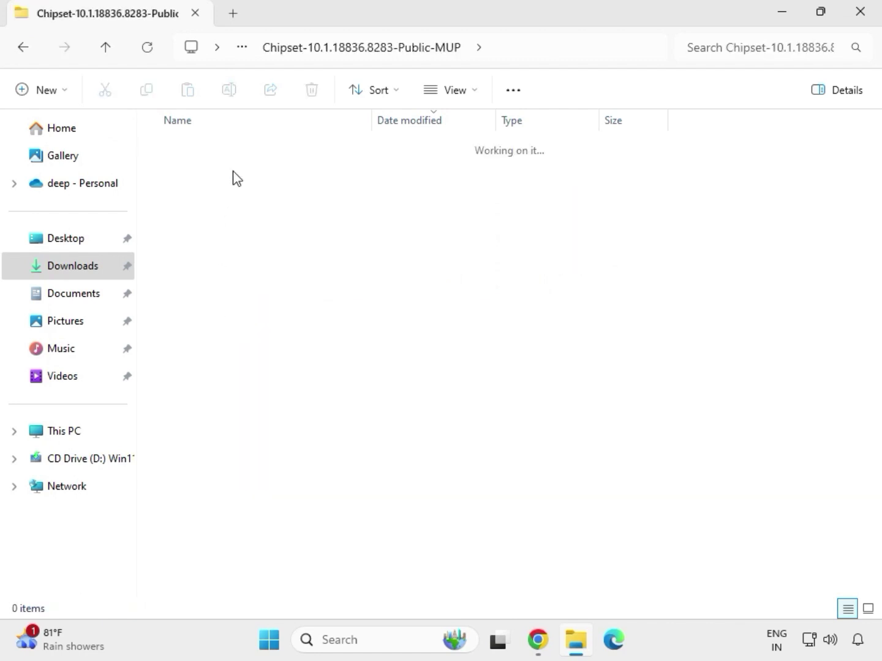
click(251, 202)
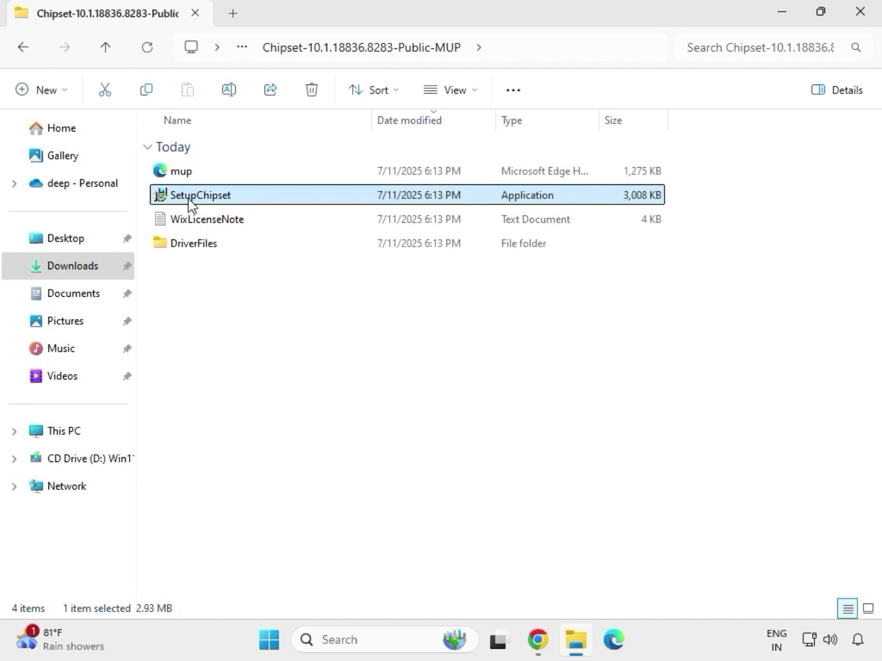
right_click(243, 202)
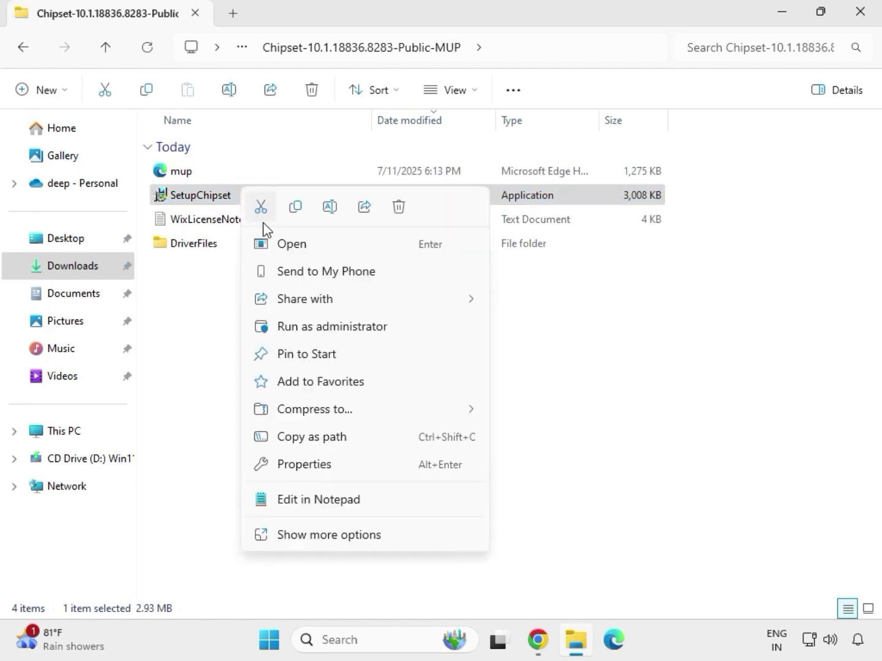
click(312, 324)
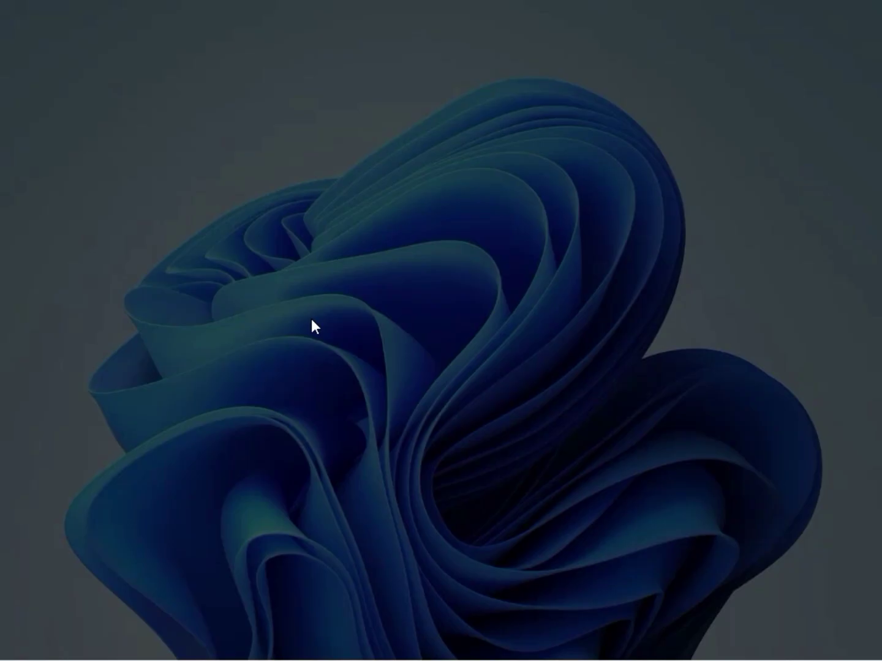
click(351, 476)
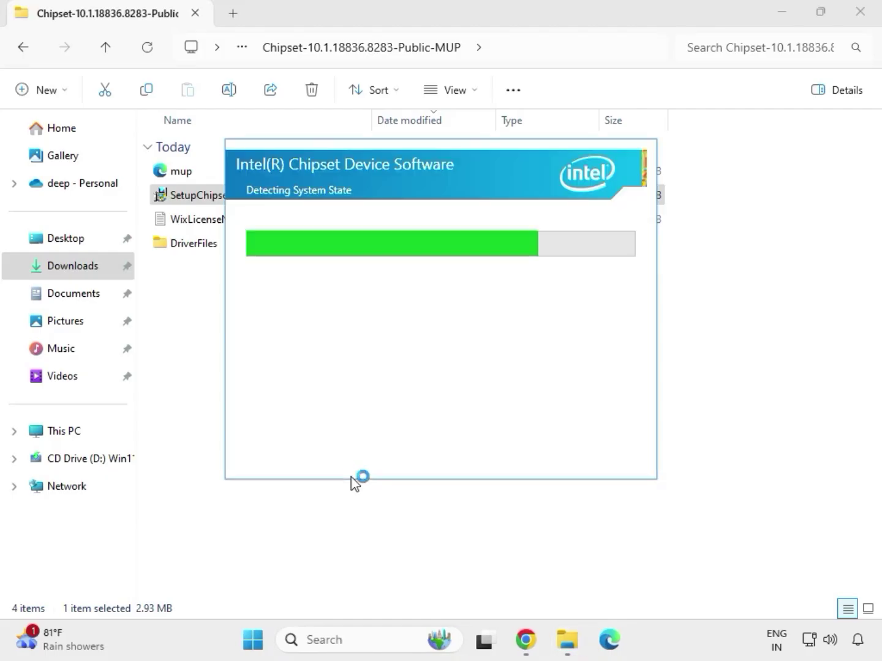
Accept the license agreement, try to install the Intel Chipset Device Software, and return to the Downloads folder
click(517, 459)
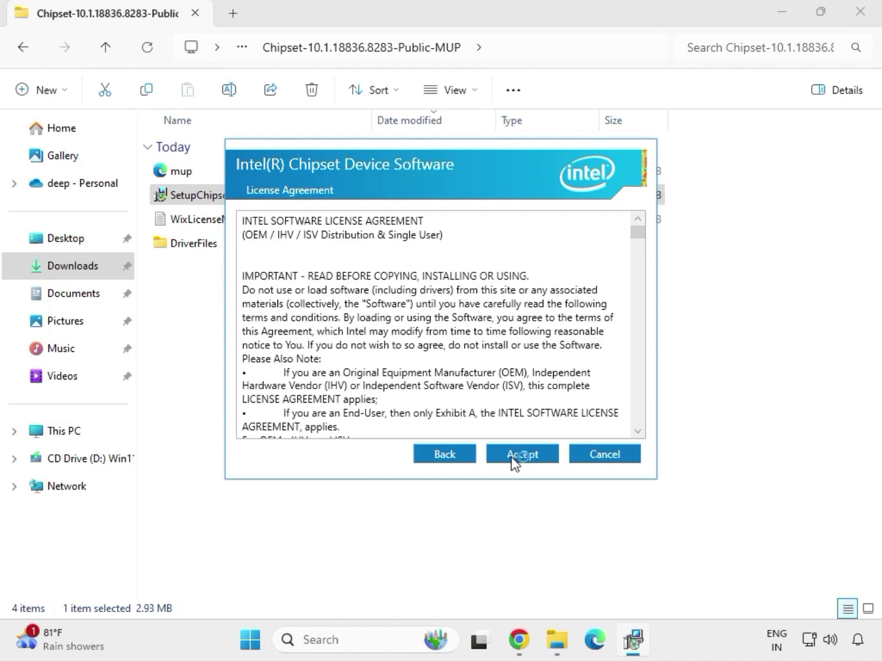
click(516, 459)
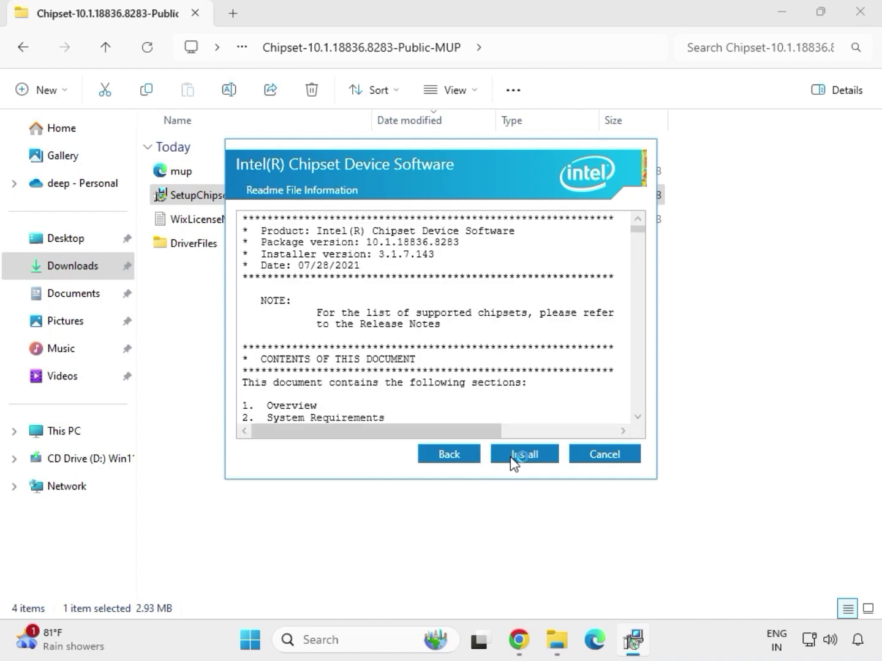
click(542, 456)
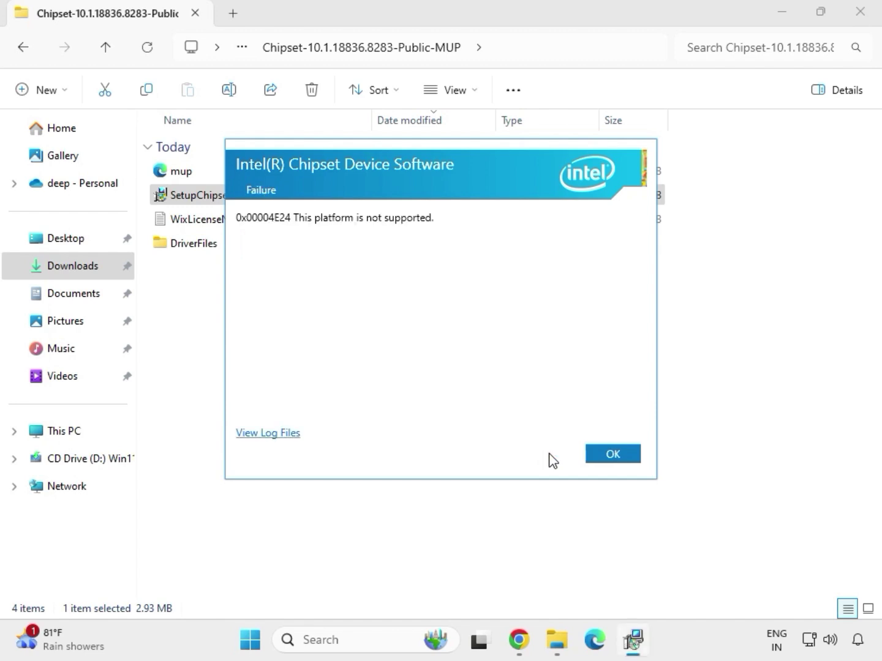
click(595, 459)
click(285, 195)
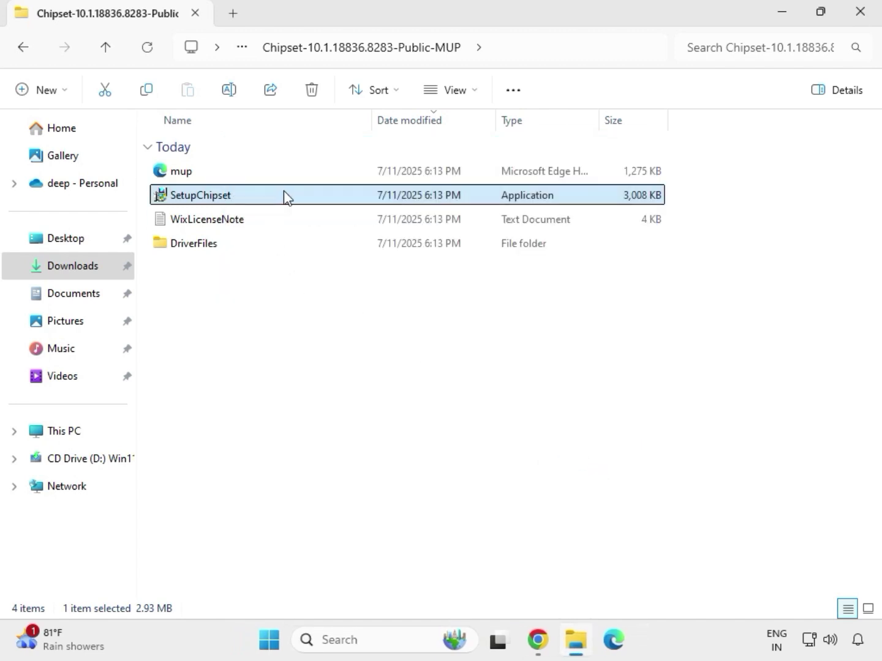
key(alt+Left)
key(alt+Left)
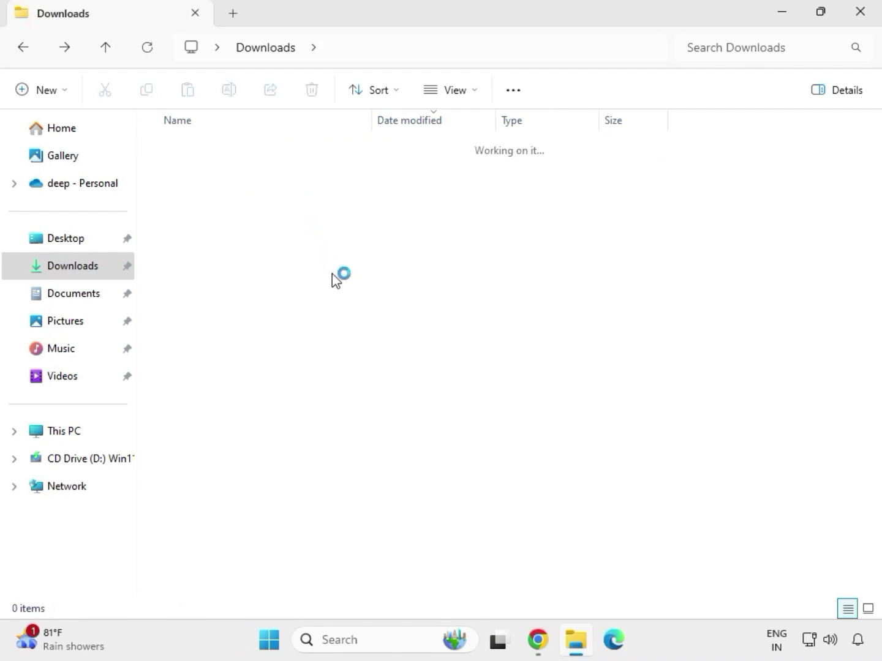
Look inside the extracted mb_driver_realtekdch_6.0.9225.1 folder, return to Downloads and select the extracted mb_driver_611_graphicdch_30.0.101.1273 folder
double_click(327, 294)
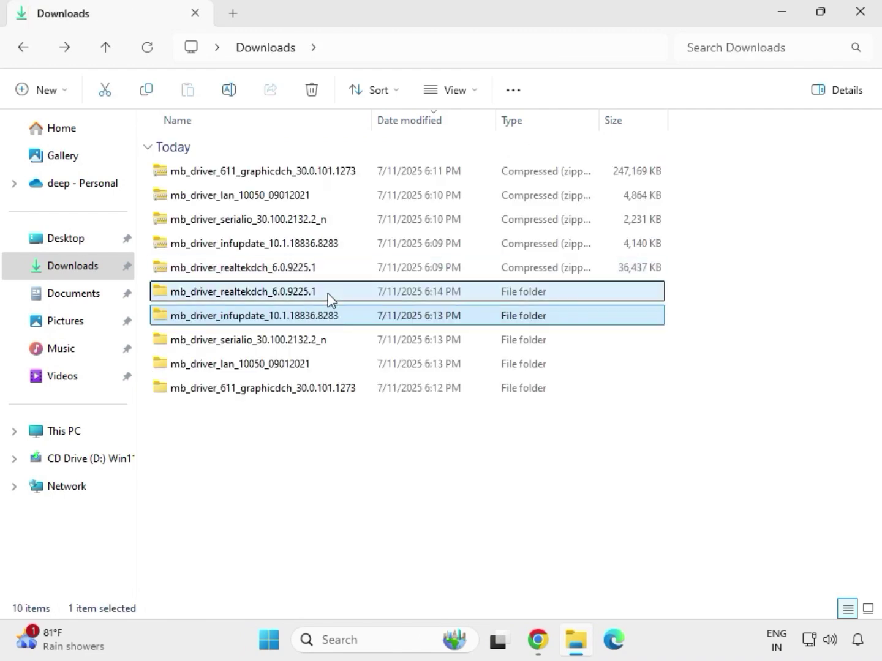
click(274, 54)
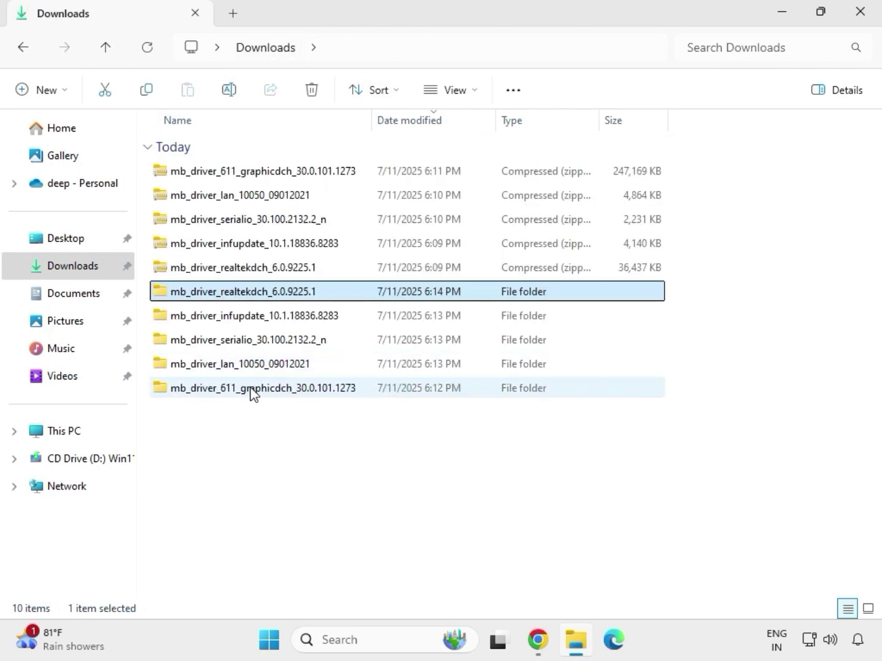
click(253, 392)
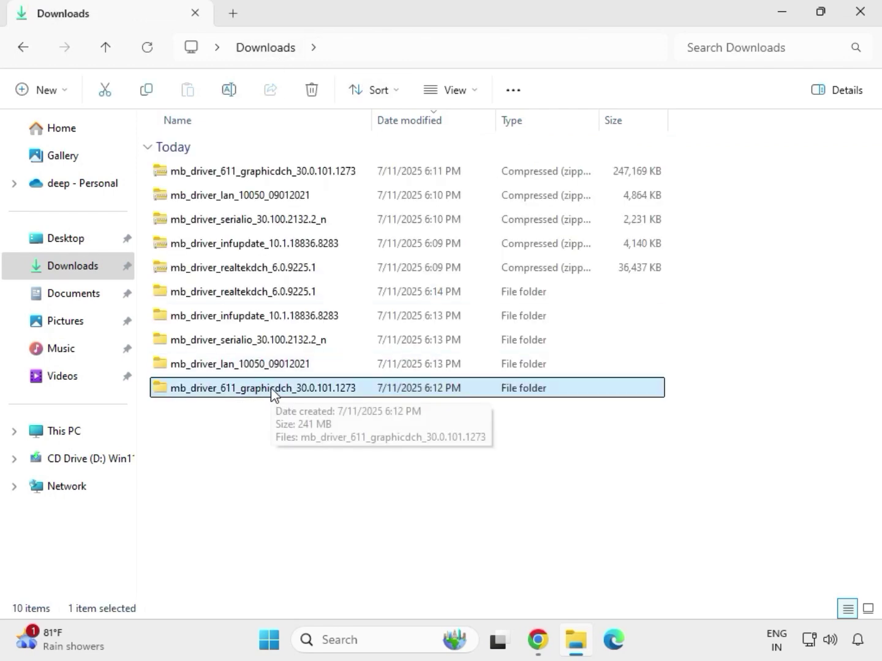
Run mb_driver_611_graphicdch_30.0.101.1273 as administrator from its extracted folder, allow it to make changes, and return to Downloads
double_click(270, 391)
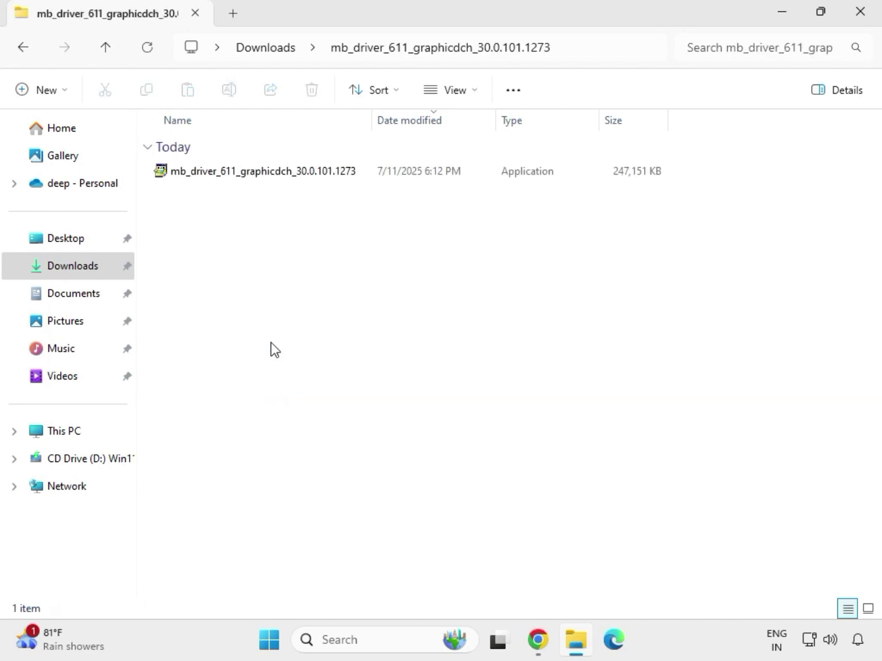
click(242, 173)
right_click(256, 204)
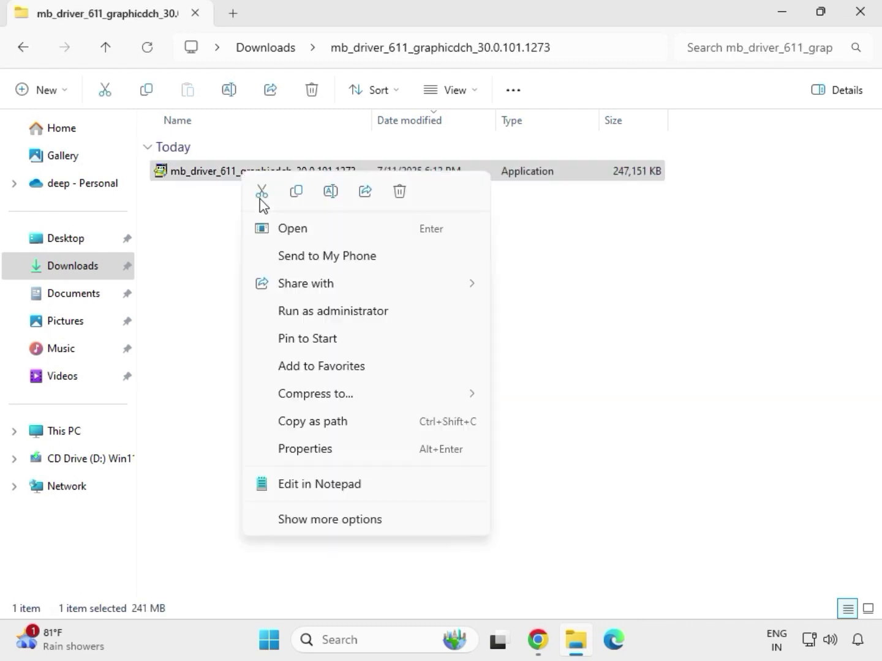
click(338, 316)
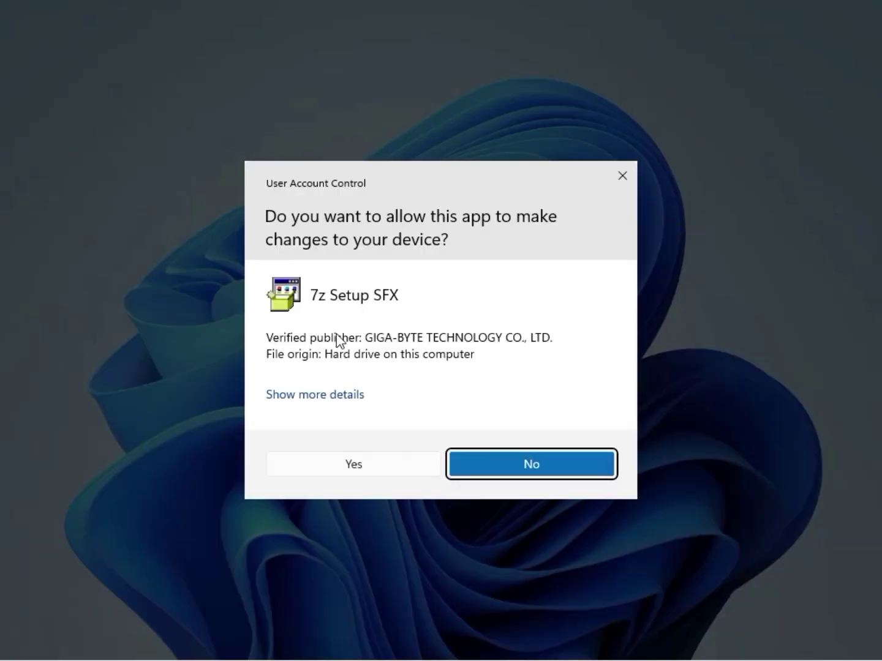
click(342, 469)
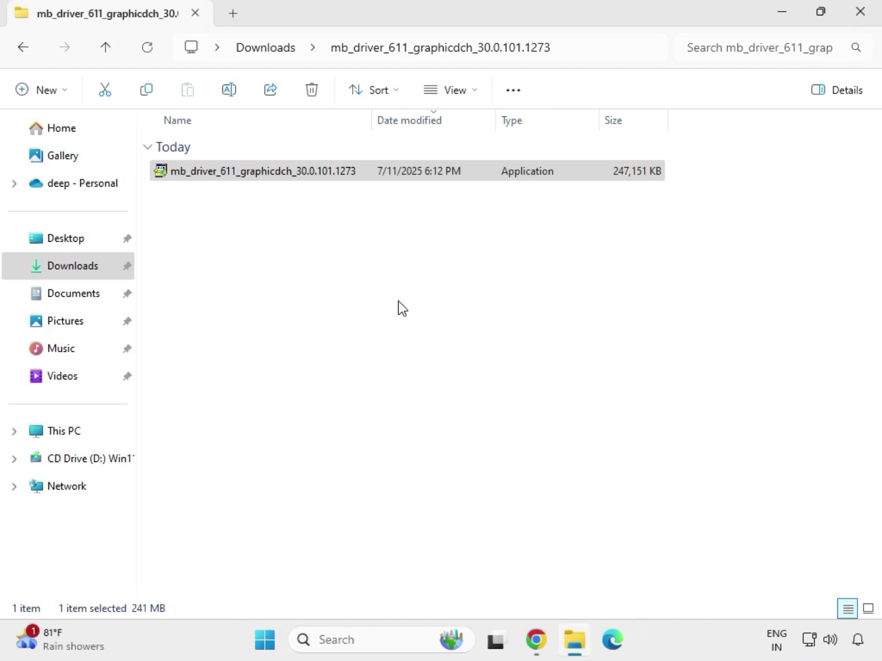
click(274, 49)
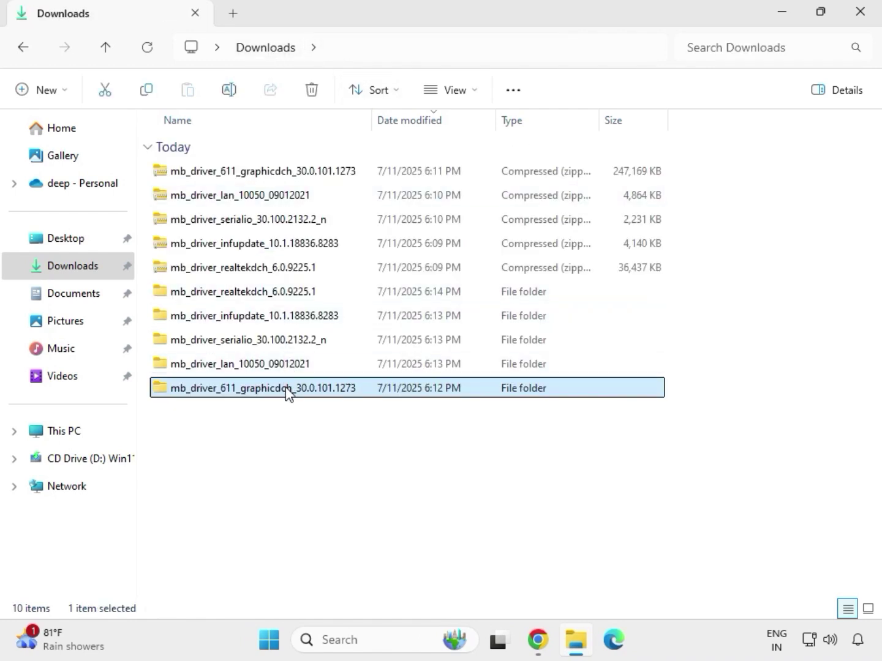
Run the Setup application as administrator from the 9225.1_UAD_Win10_Win11_2021_0824_123850_WHQL_1458 folder inside mb_driver_realtekdch_6.0.9225.1 and allow it to make changes
double_click(271, 293)
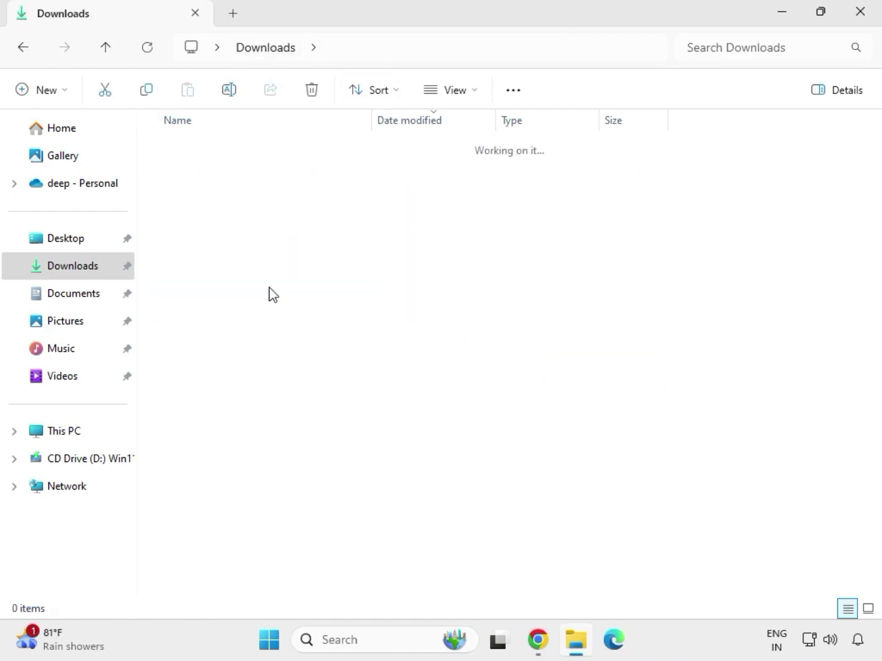
double_click(258, 172)
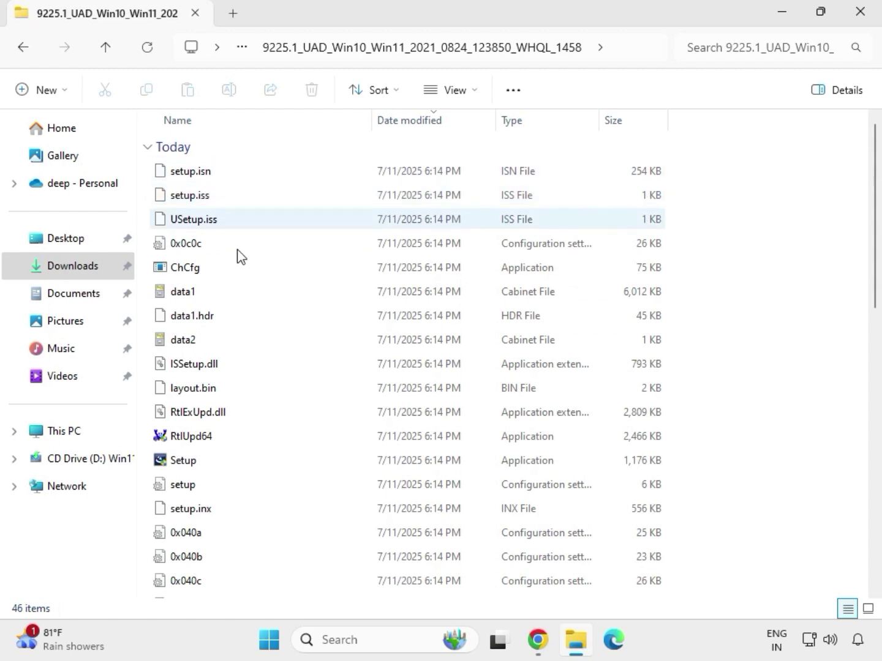
click(237, 463)
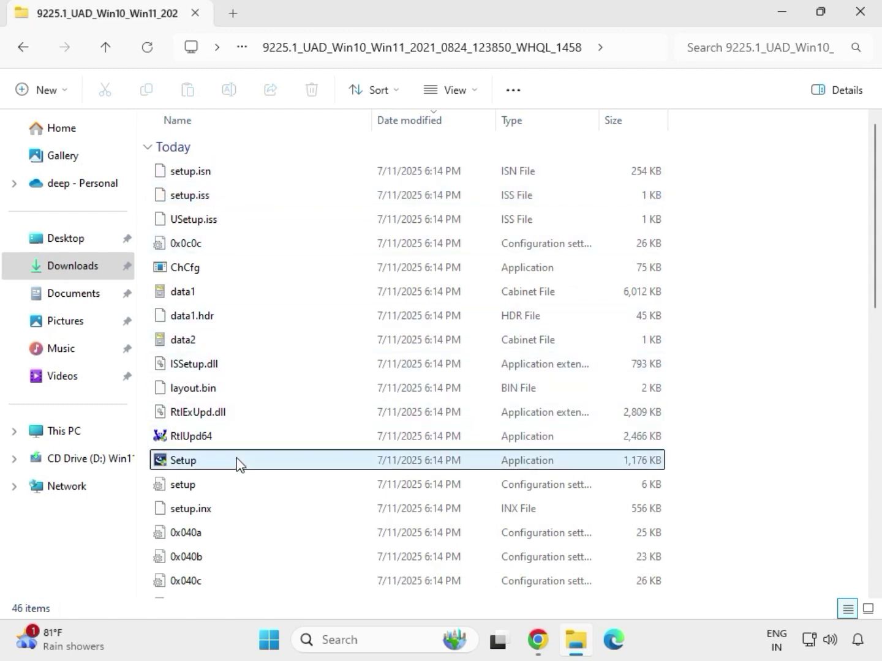
right_click(204, 467)
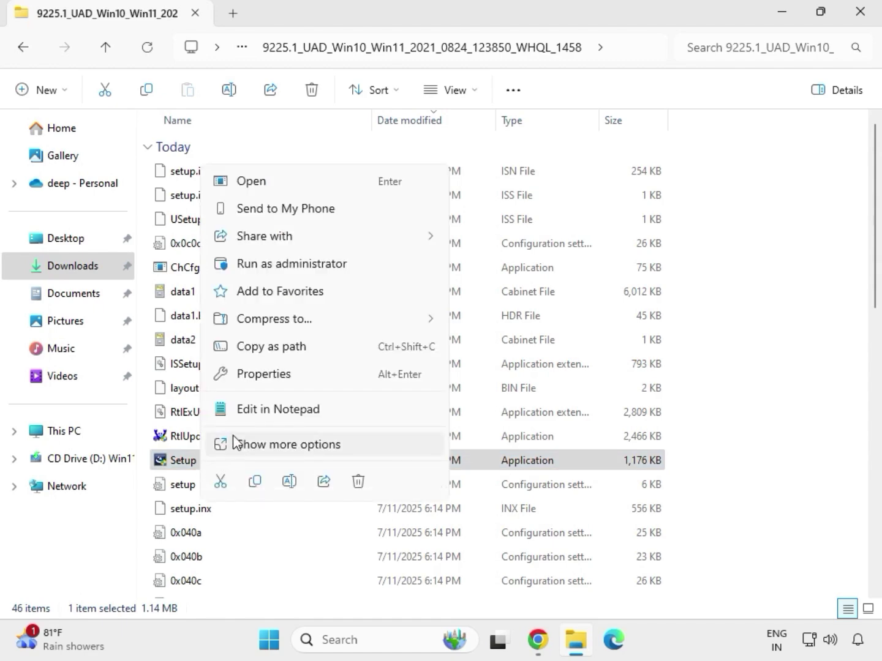
click(272, 264)
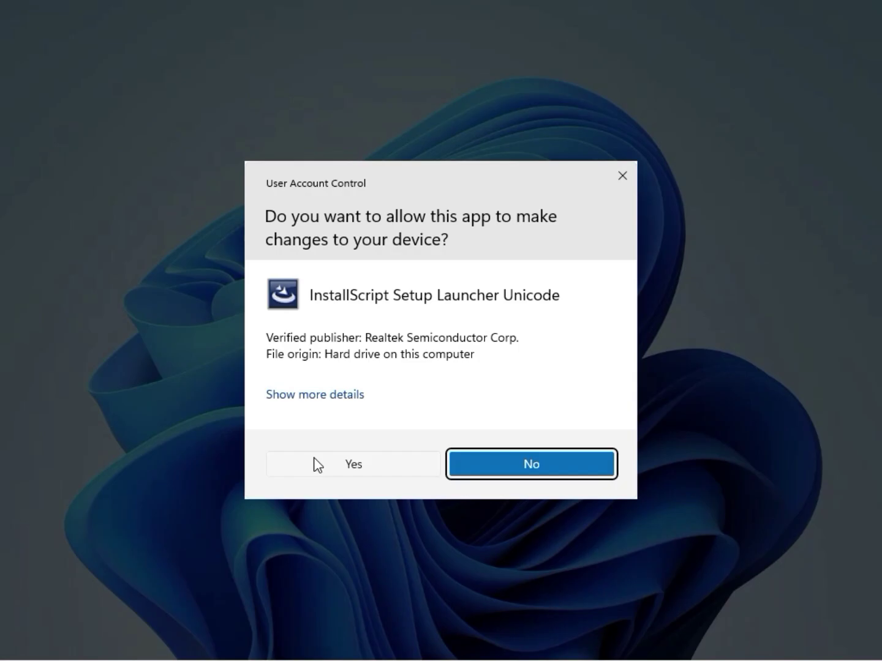
click(317, 466)
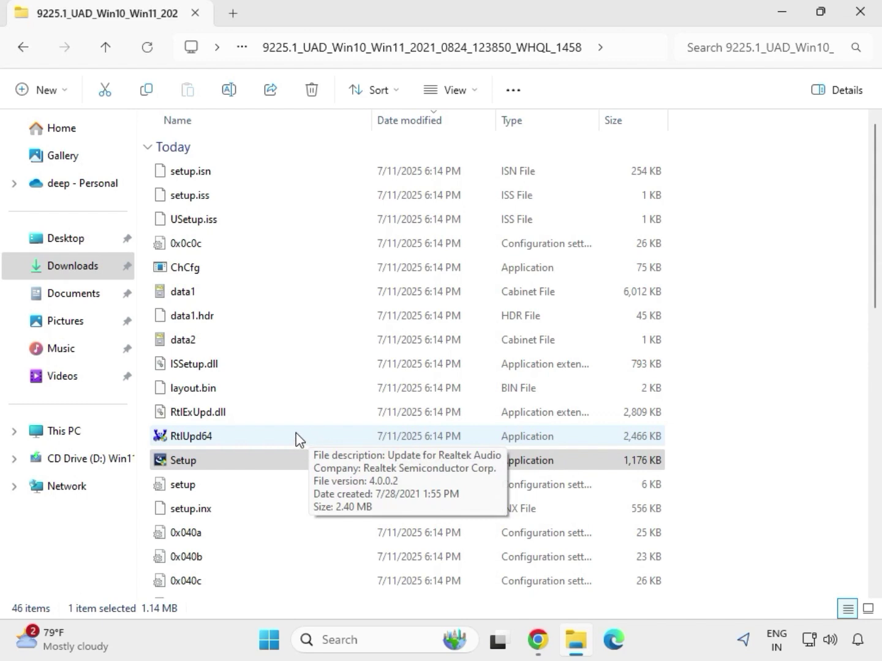
Bring up the Realtek Audio Driver setup wizard, go through the installation, and finish it with the option to restart the computer later
mouse_move(632, 641)
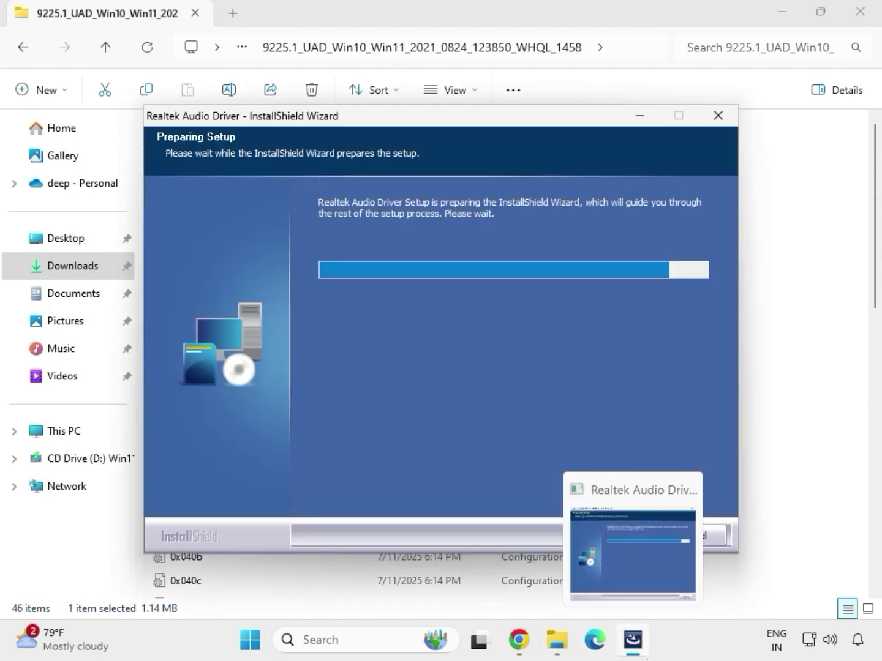
click(581, 543)
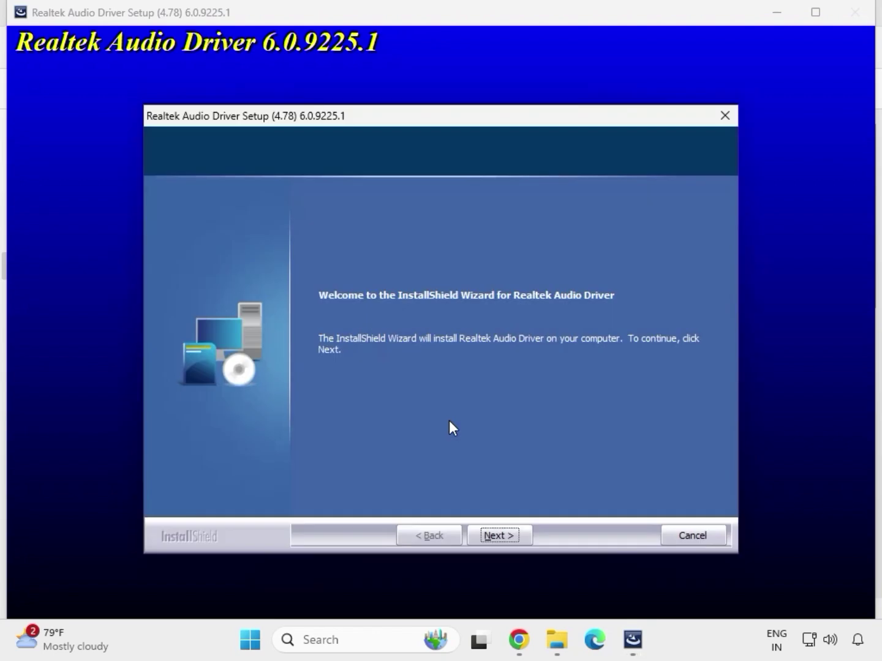
click(498, 534)
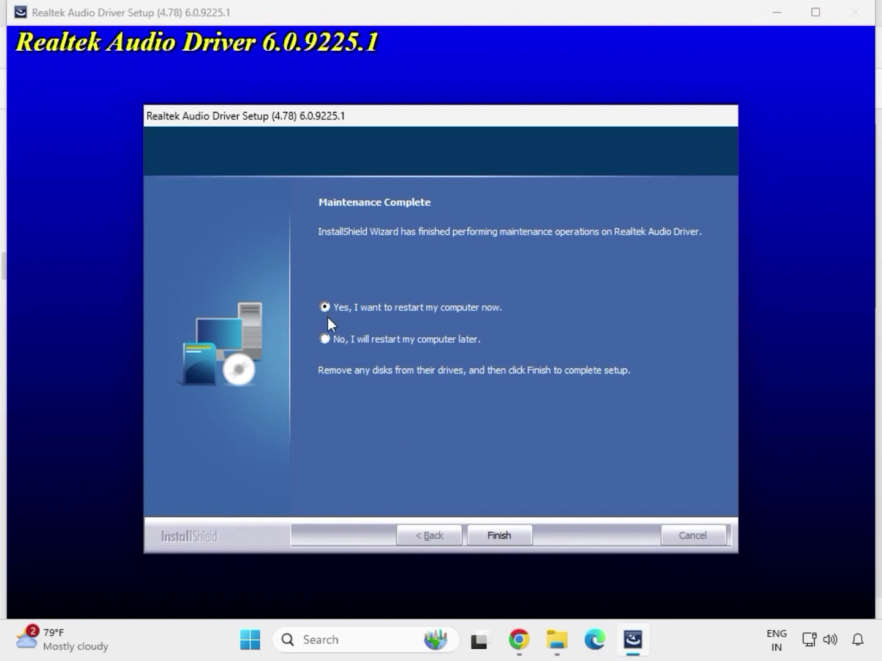
click(496, 535)
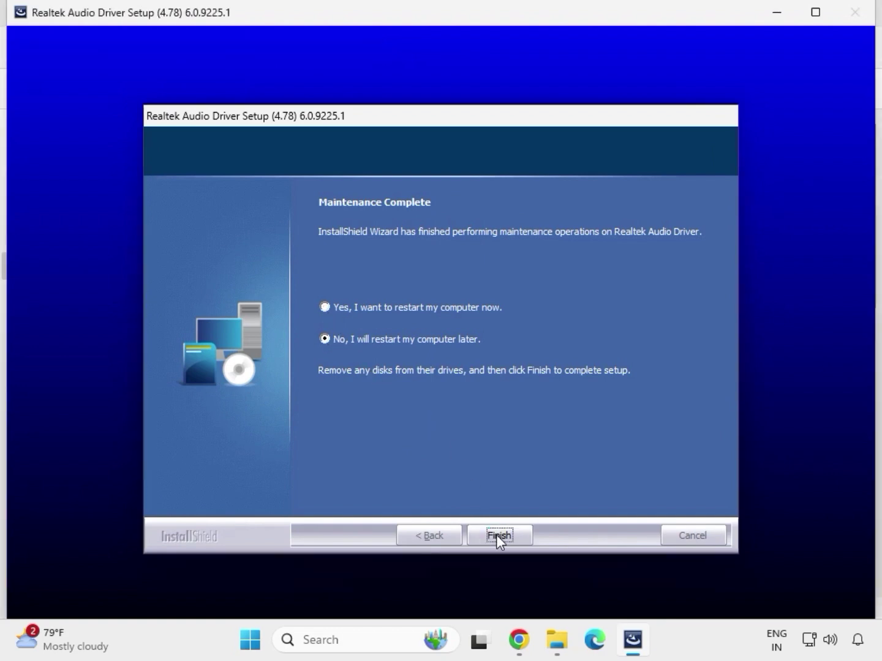